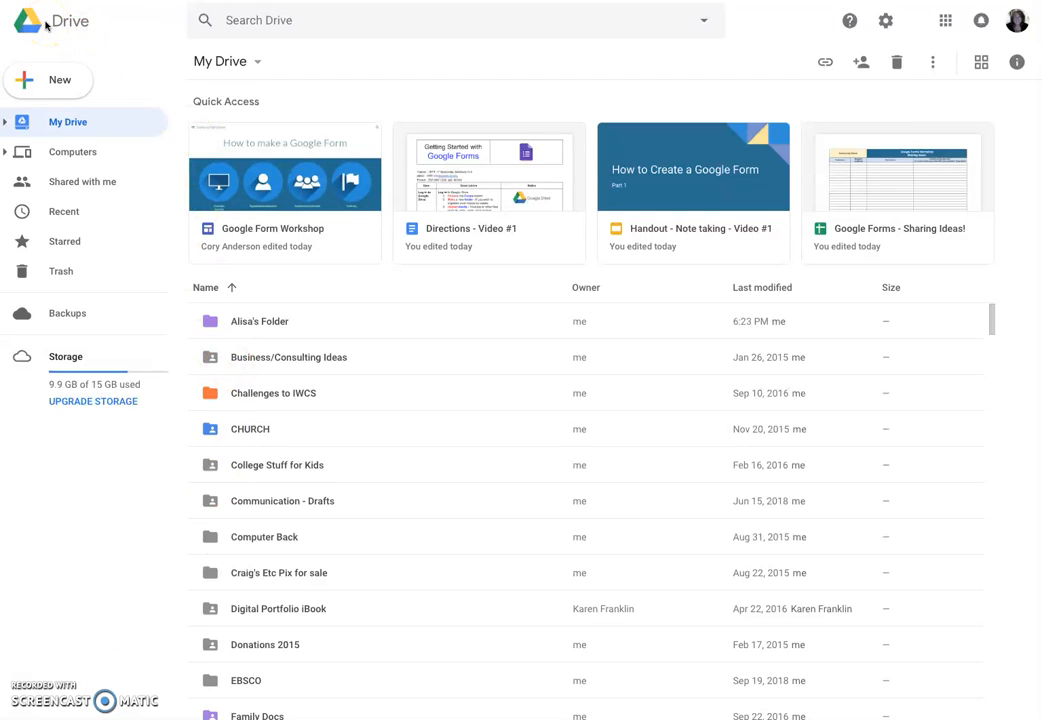
Create a new folder named "A PBL Folder" in My Drive.
{"action": "left_click", "coordinate": [53, 84]}
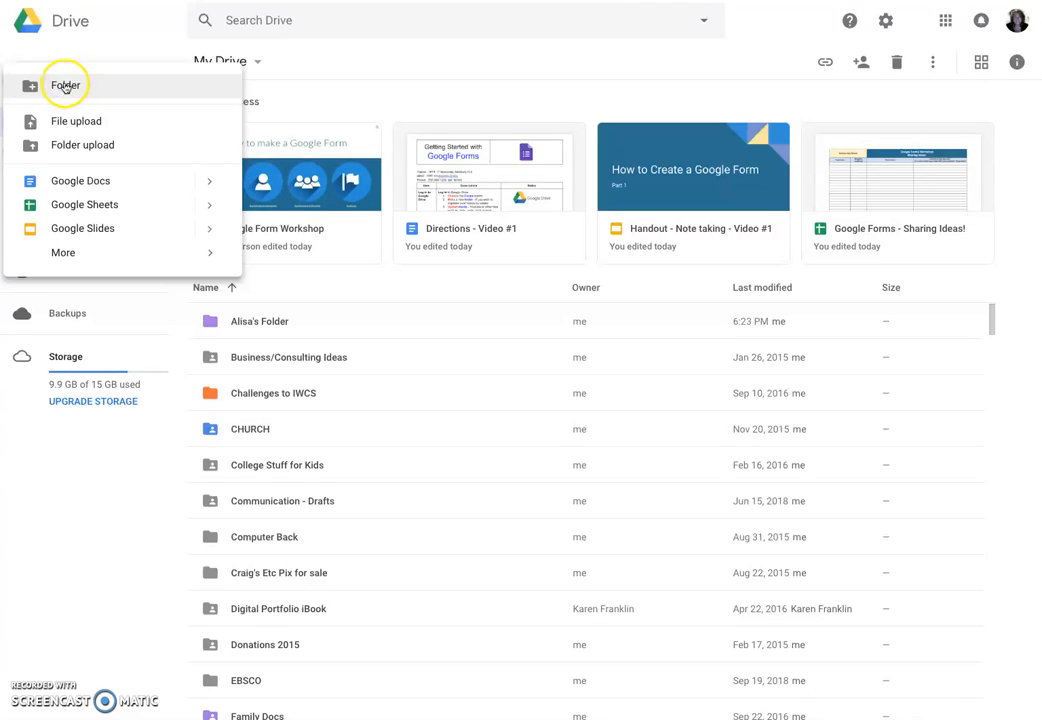
{"action": "left_click", "coordinate": [65, 87]}
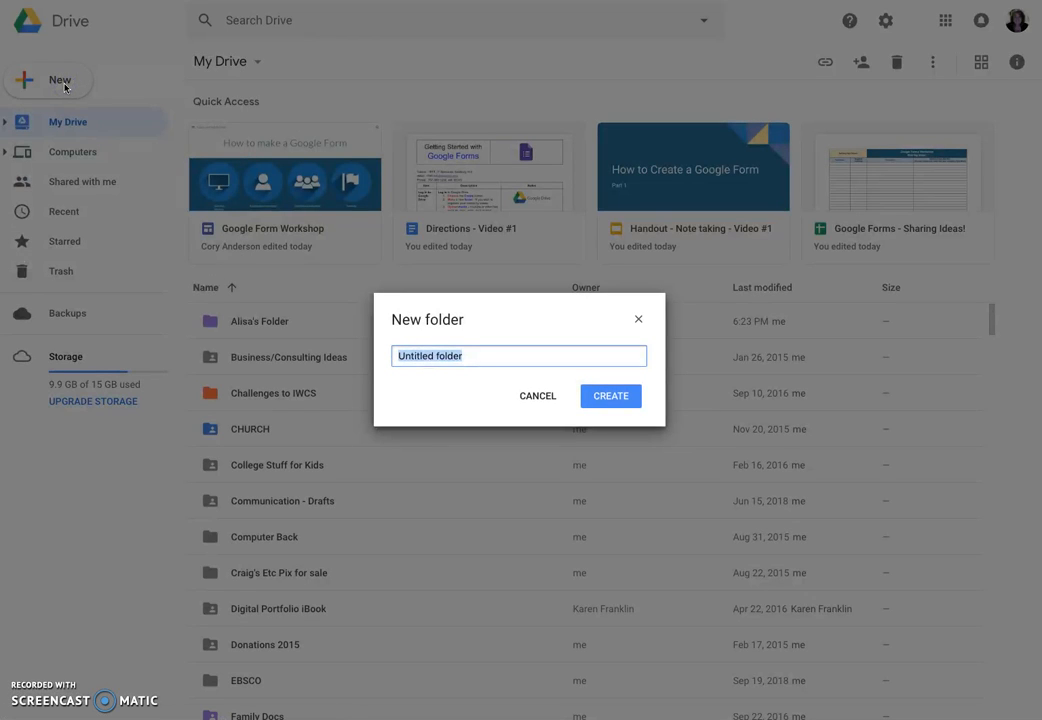
{"action": "type", "text": "PBL"}
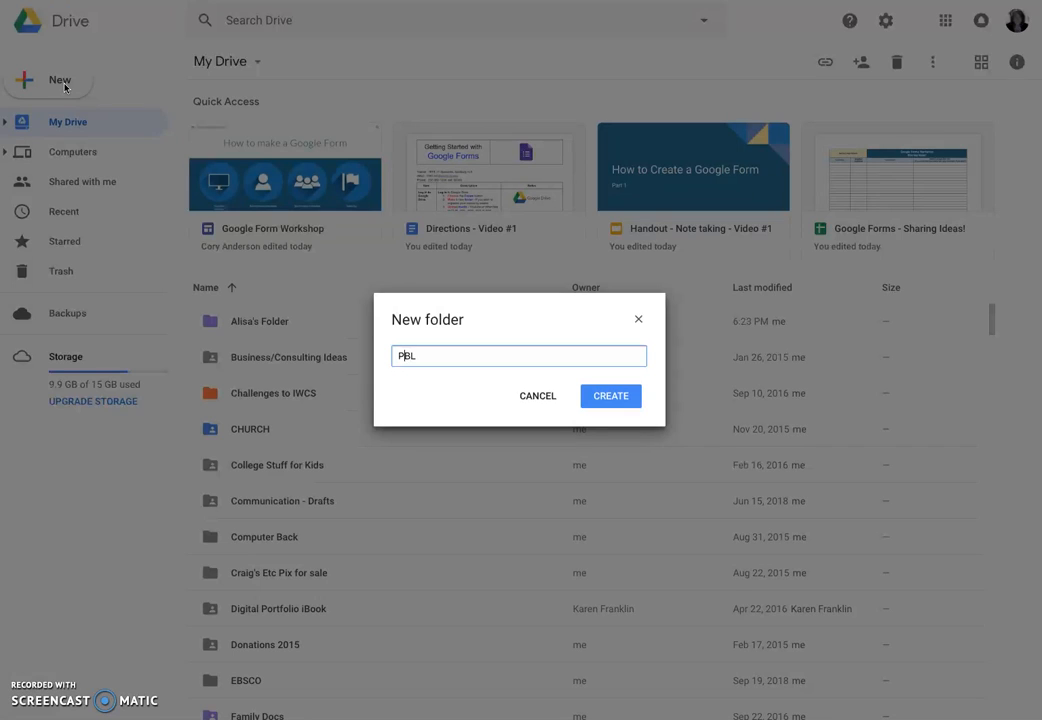
{"action": "type", "text": "A"}
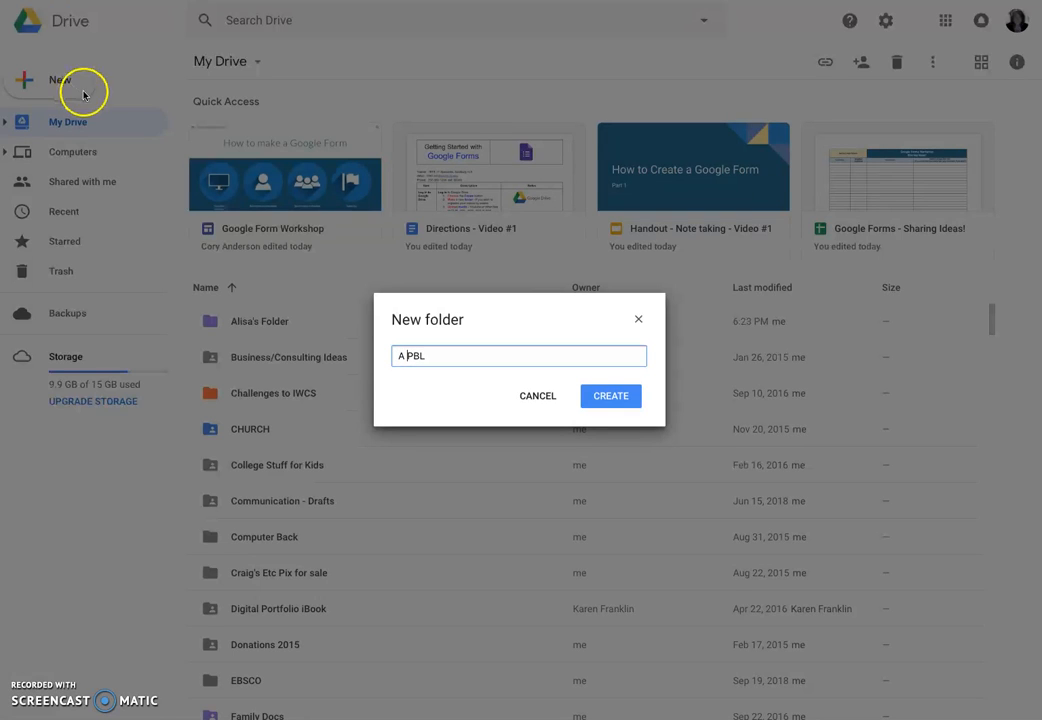
{"action": "left_click", "coordinate": [441, 356]}
{"action": "type", "text": "Folder"}
{"action": "left_click", "coordinate": [609, 396]}
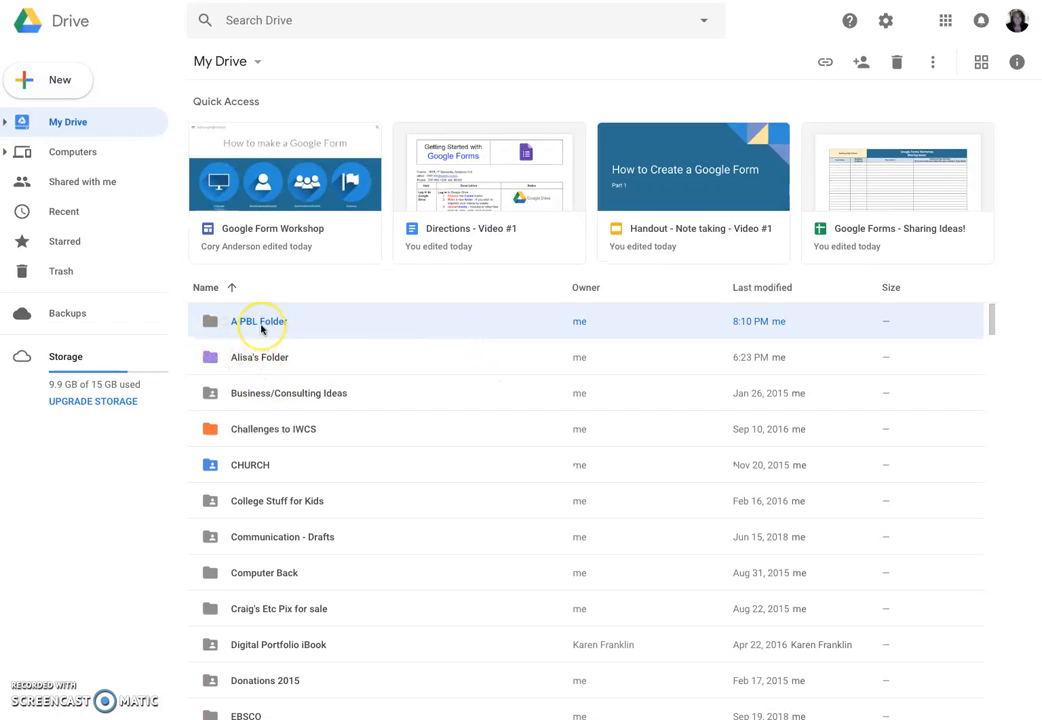
Open the A PBL Folder and create a blank Google Form inside it.
{"action": "double_click", "coordinate": [262, 325]}
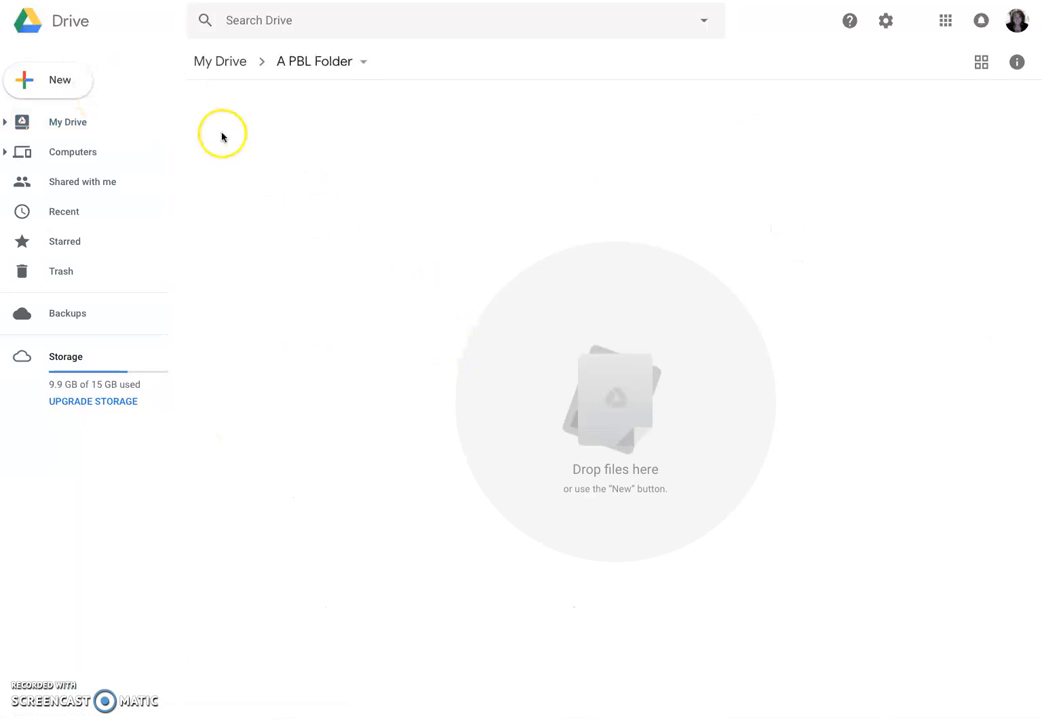
{"action": "left_click", "coordinate": [58, 79]}
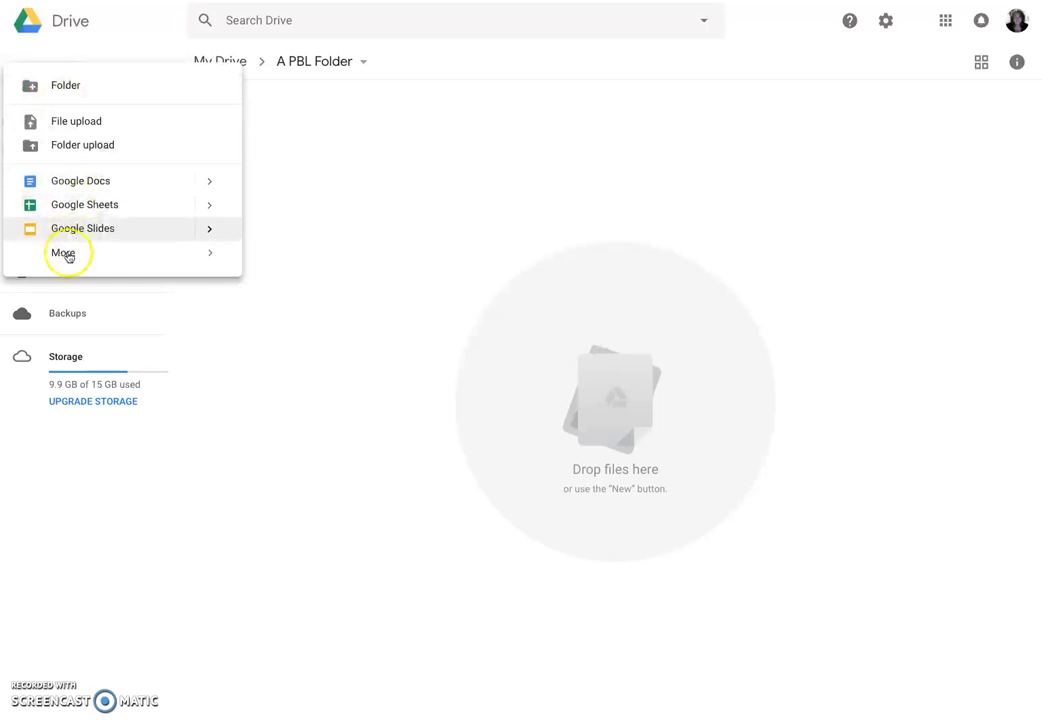
{"action": "mouse_move", "coordinate": [70, 258]}
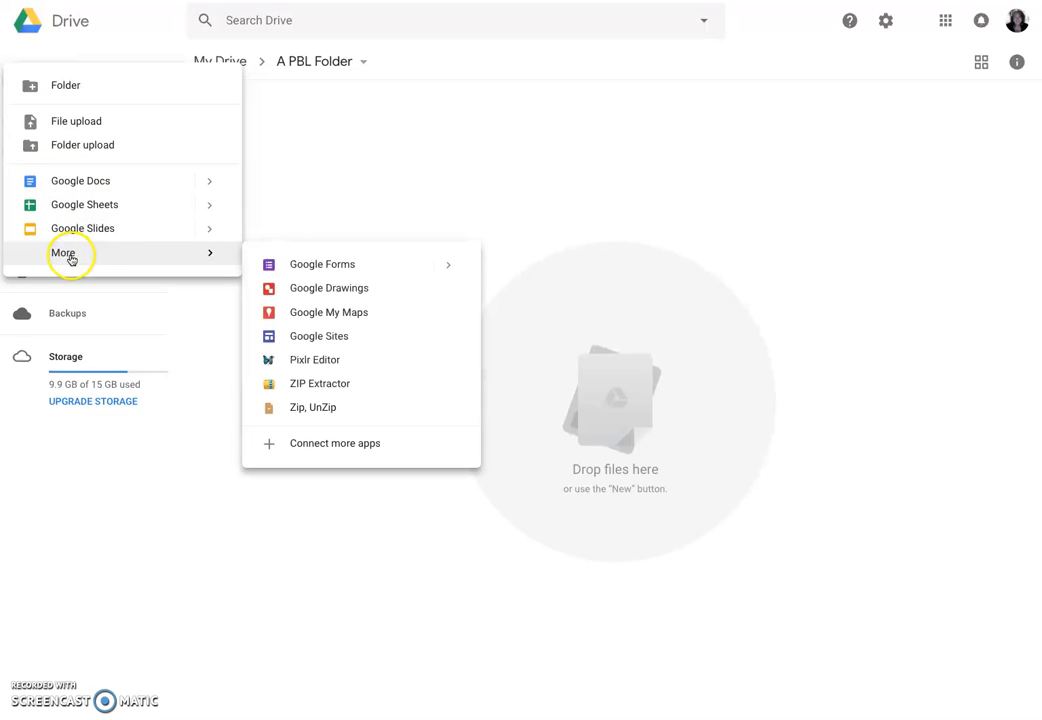
{"action": "left_click", "coordinate": [449, 265]}
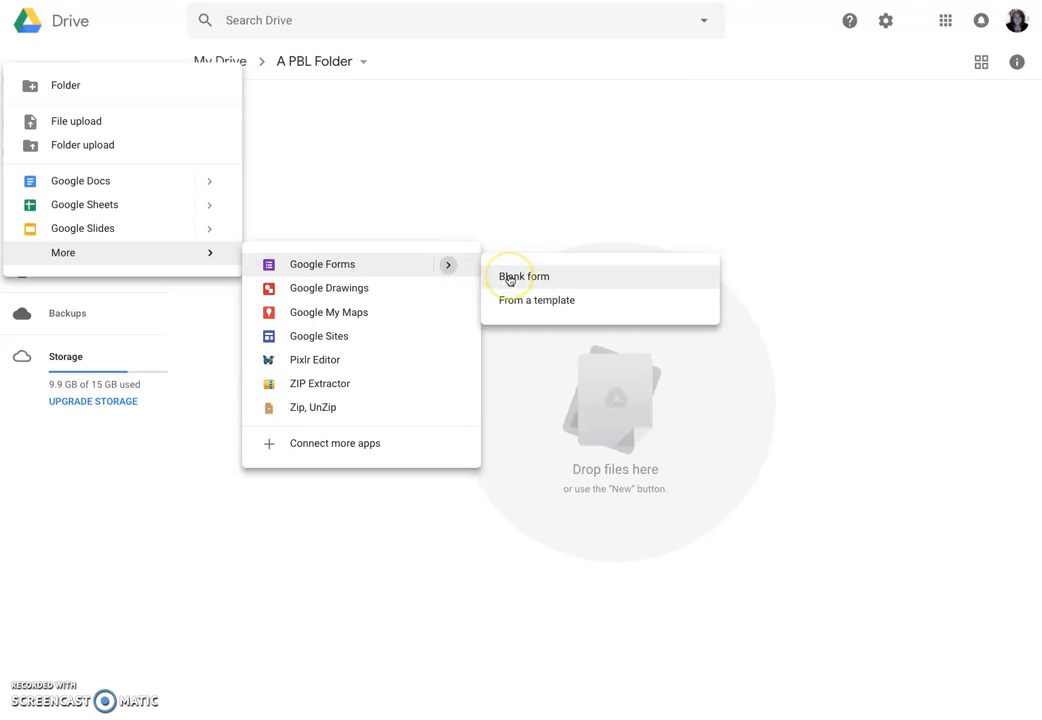
{"action": "left_click", "coordinate": [509, 277]}
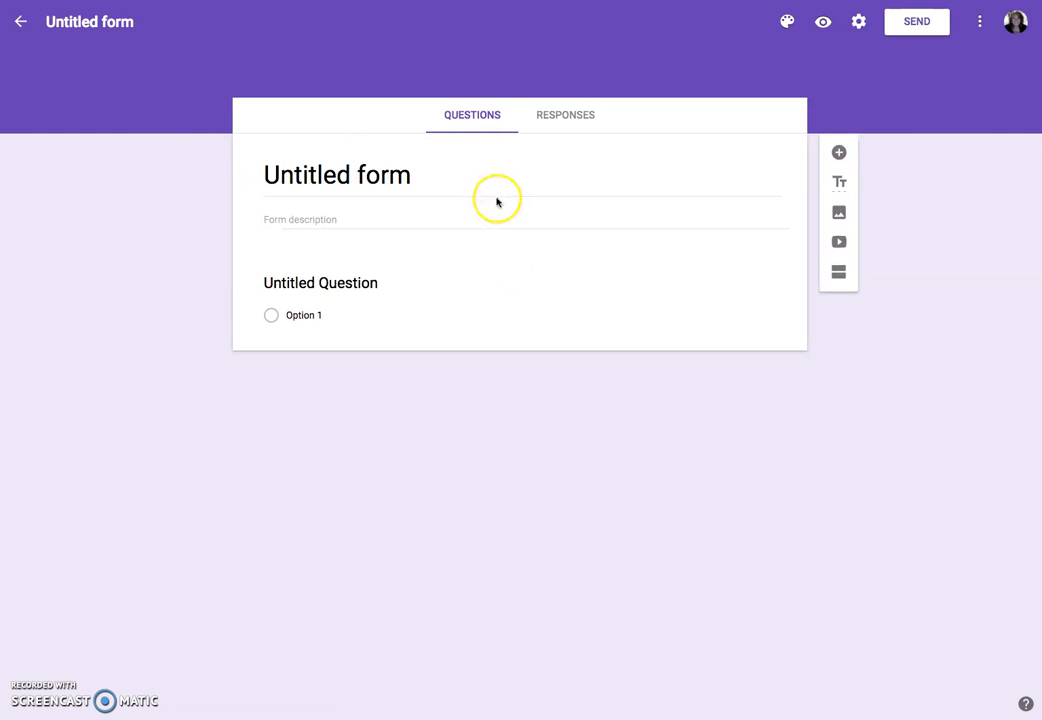
Title the form "PBL in the Classroom" and set its description to "Please complete the form below:".
{"action": "left_click", "coordinate": [360, 174]}
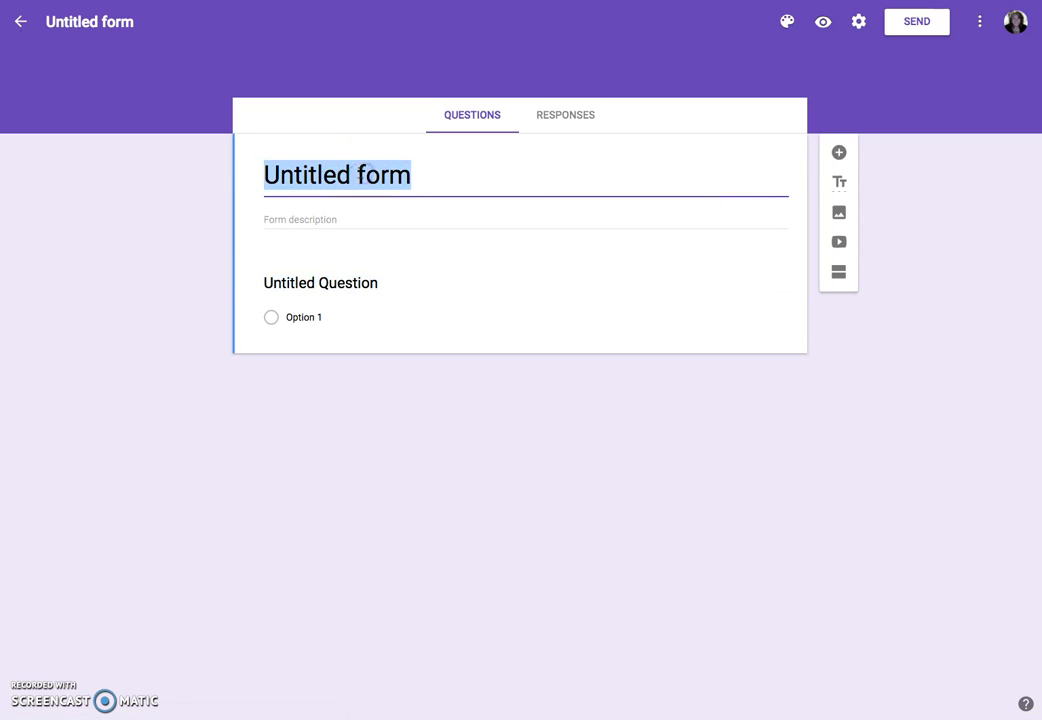
{"action": "type", "text": "PBL in the Classroom"}
{"action": "left_click", "coordinate": [296, 220]}
{"action": "type", "text": "Please complete the form bel"}
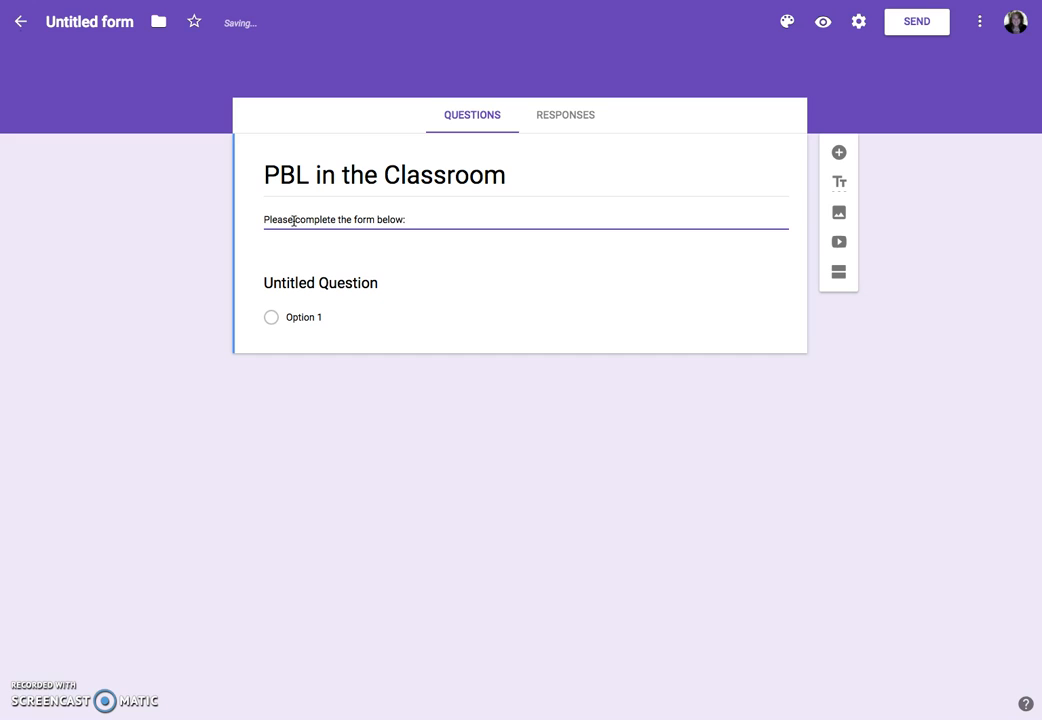
{"action": "type", "text": "ow:"}
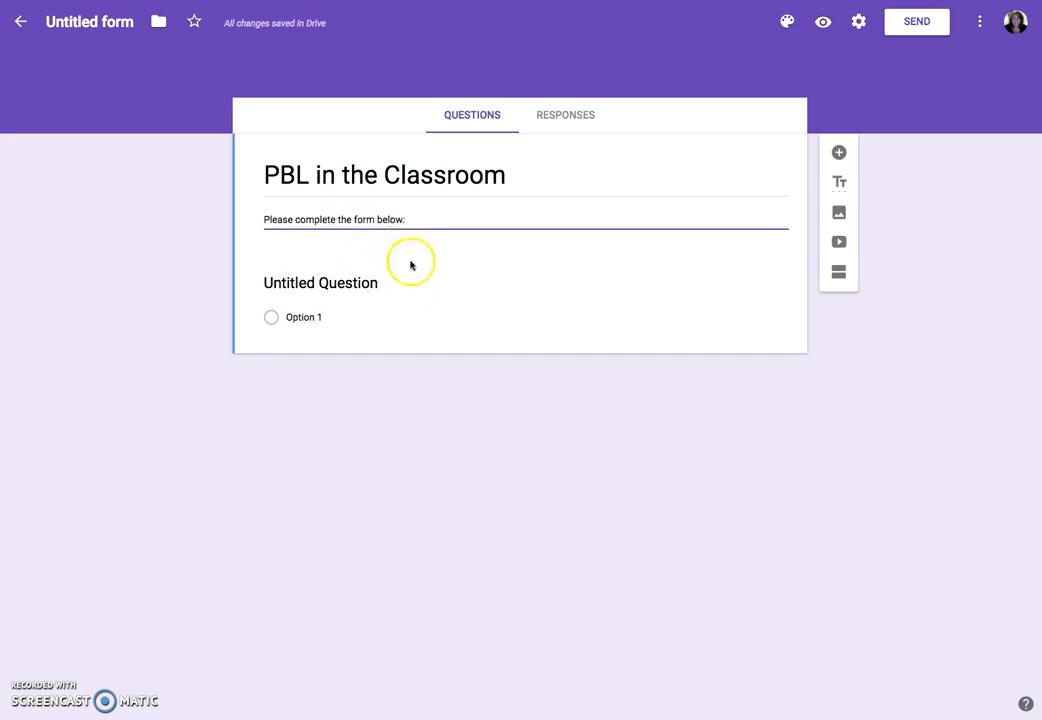
Name the first question "First Name" and set its type to Short answer.
{"action": "left_click", "coordinate": [290, 286]}
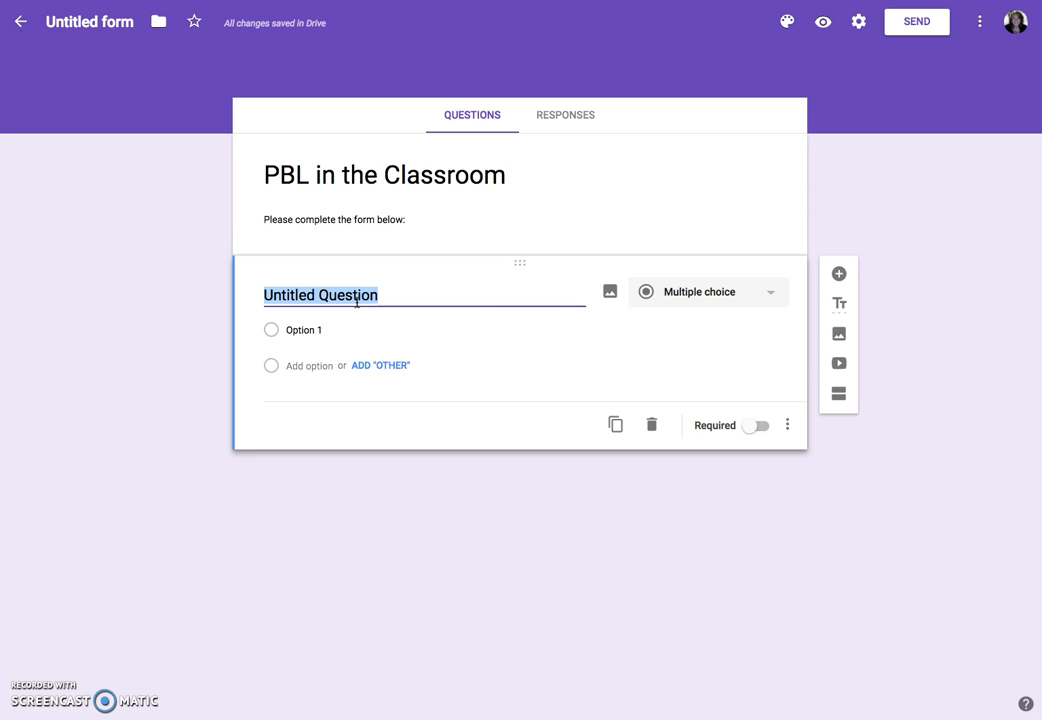
{"action": "type", "text": "First Name"}
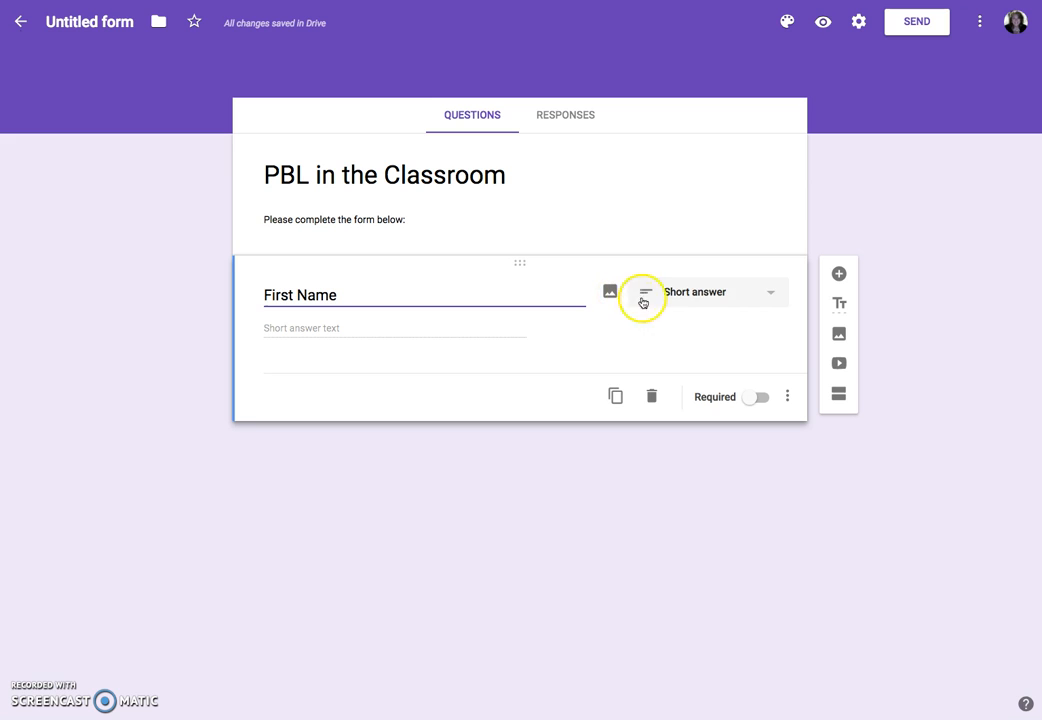
{"action": "left_click", "coordinate": [770, 292]}
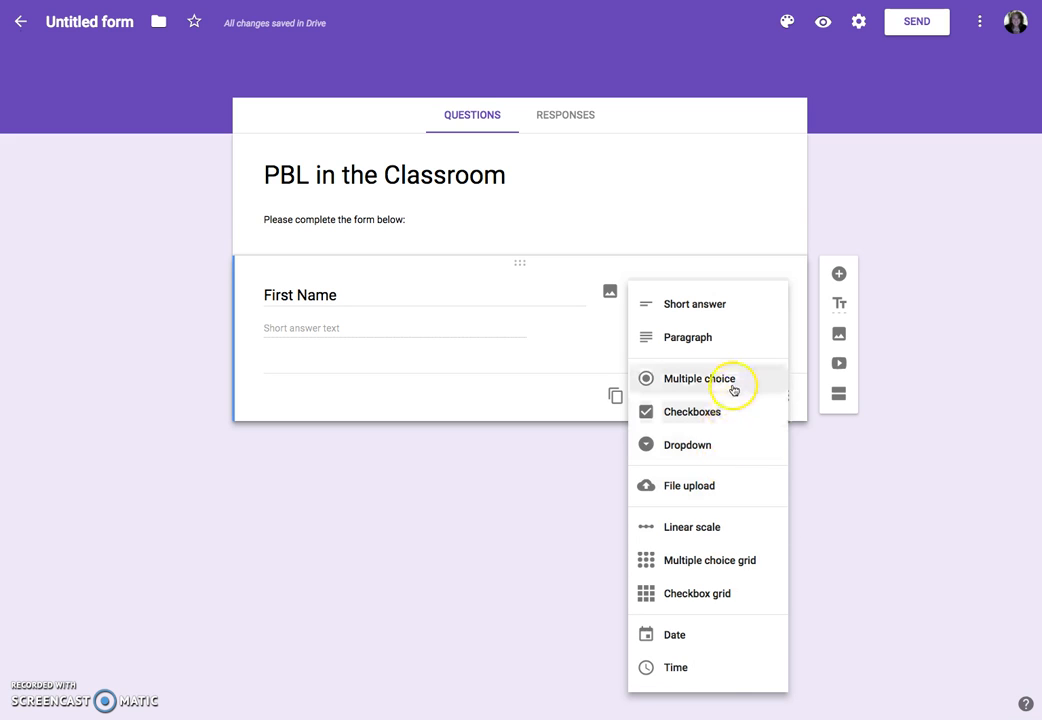
{"action": "left_click", "coordinate": [708, 306]}
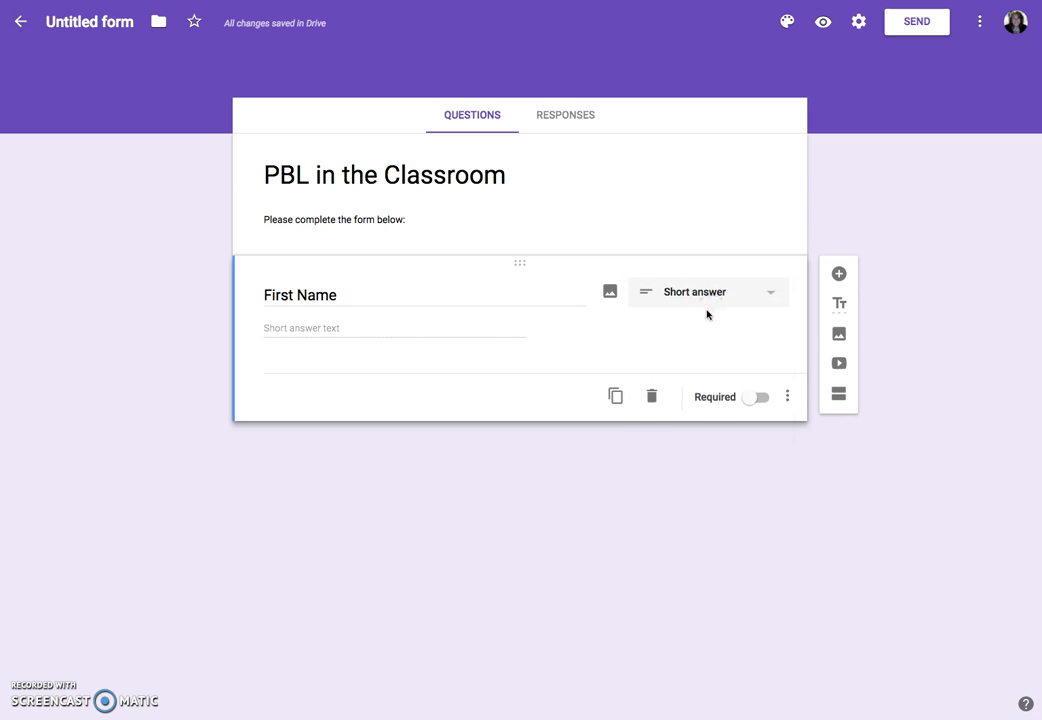
Add a second question named "Last Name" with the Short answer type.
{"action": "left_click", "coordinate": [838, 274]}
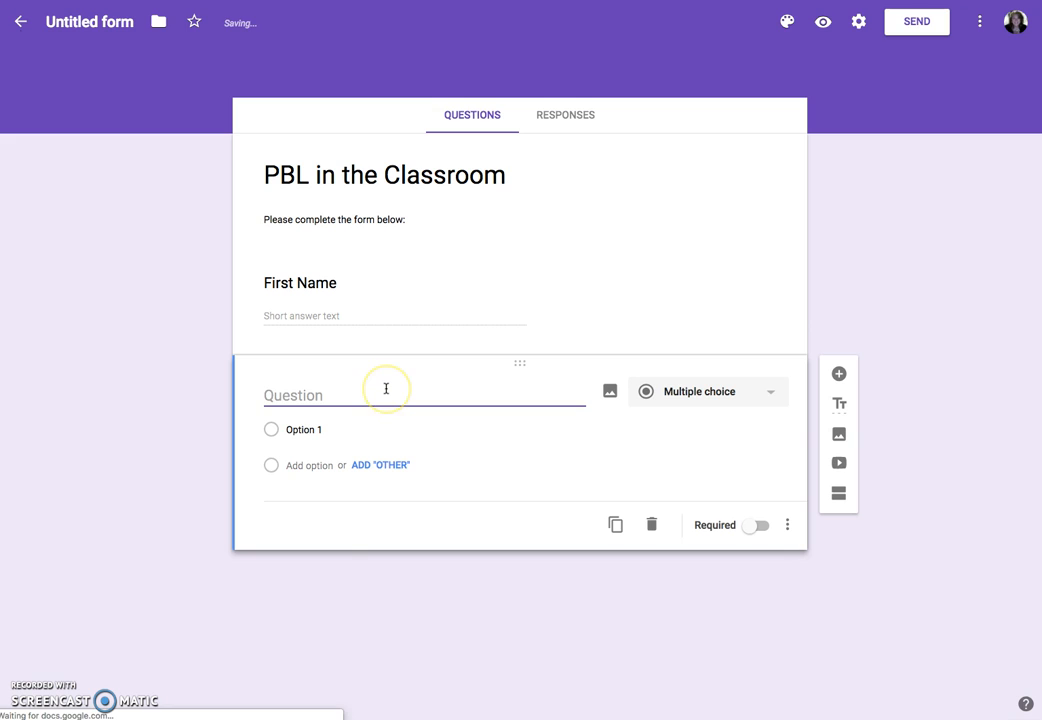
{"action": "type", "text": "Last Name"}
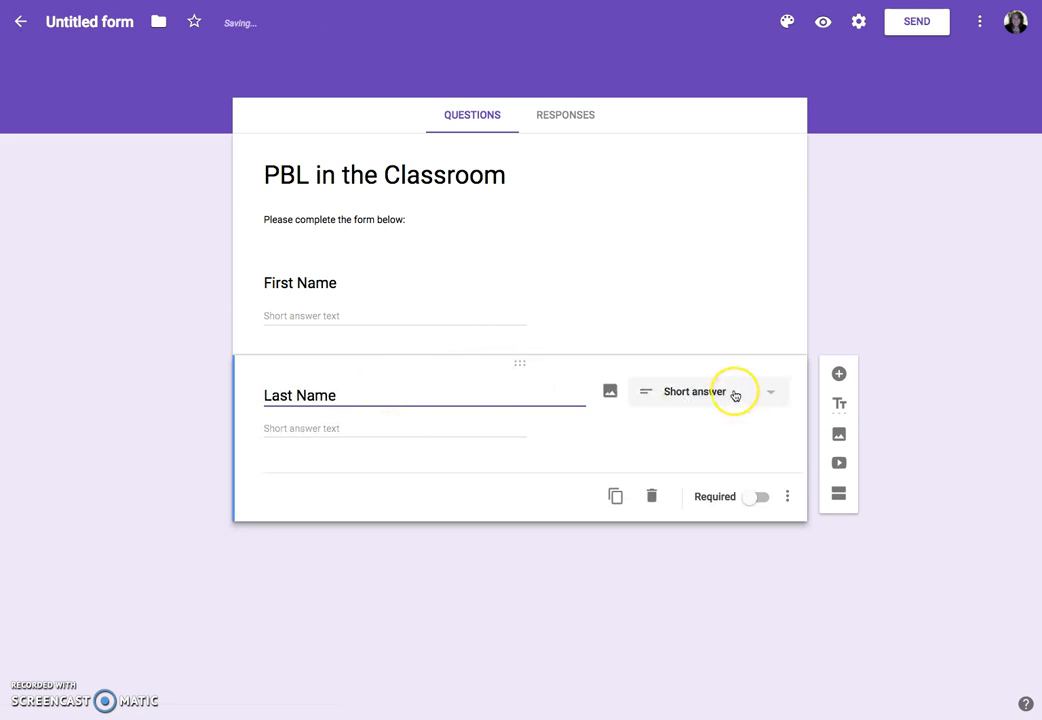
{"action": "left_click", "coordinate": [735, 398]}
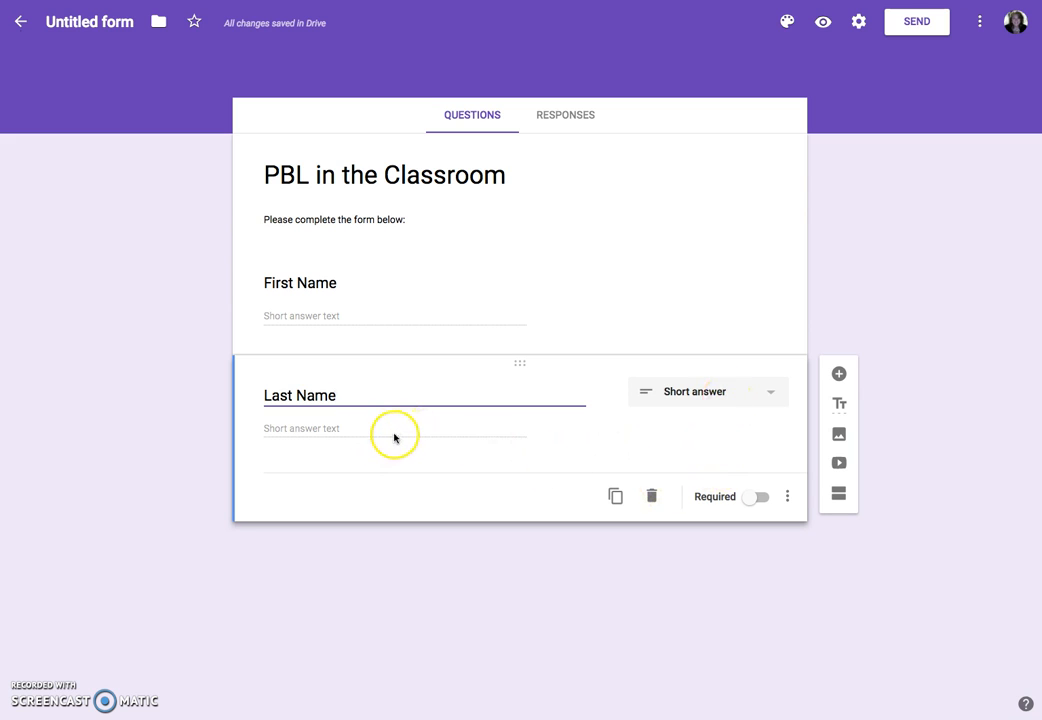
Add a Checkboxes question reading "What subject area(s) will your project include:".
{"action": "left_click", "coordinate": [841, 375]}
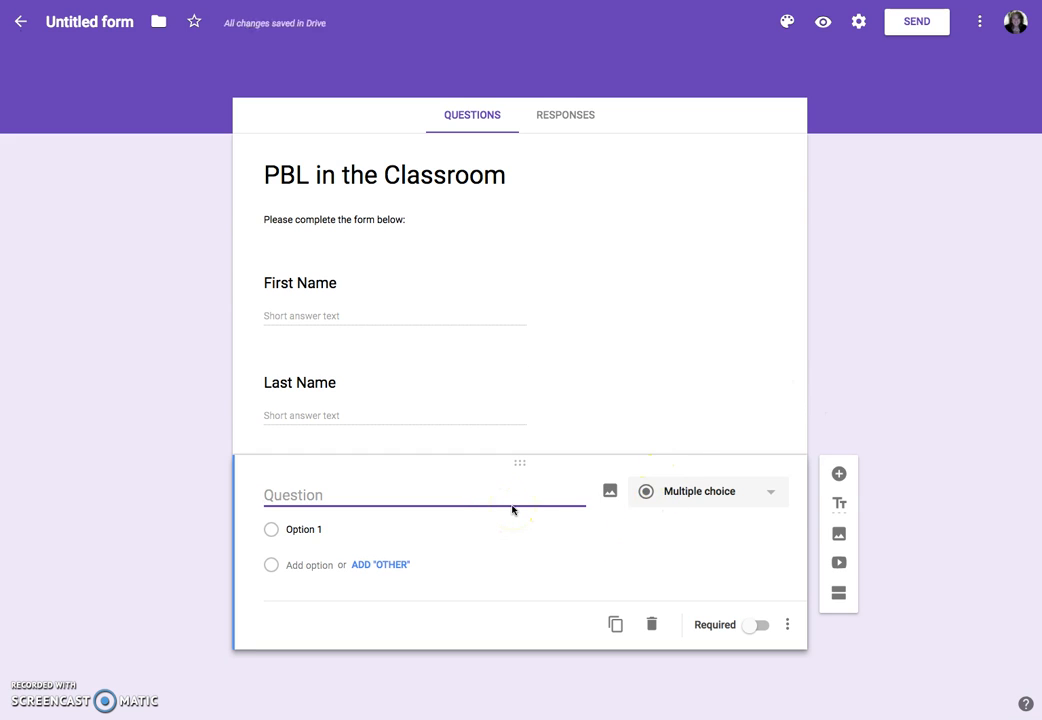
{"action": "type", "text": "What subje"}
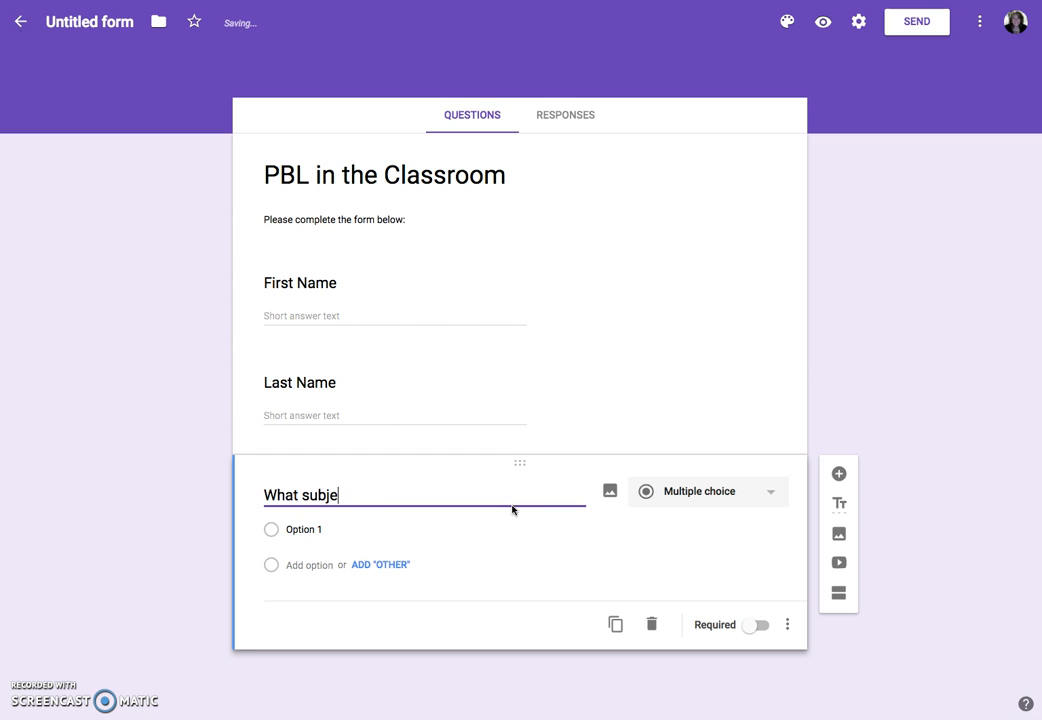
{"action": "type", "text": "ct area(s) will your po"}
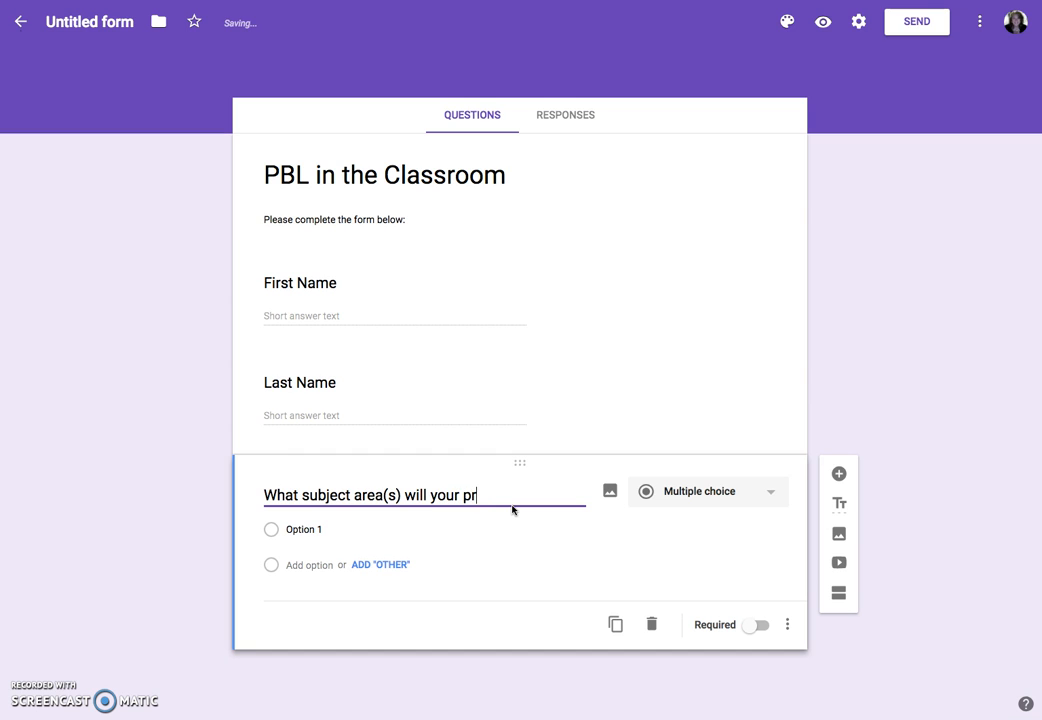
{"action": "type", "text": "oject include:"}
{"action": "left_click", "coordinate": [743, 500]}
{"action": "left_click", "coordinate": [717, 411]}
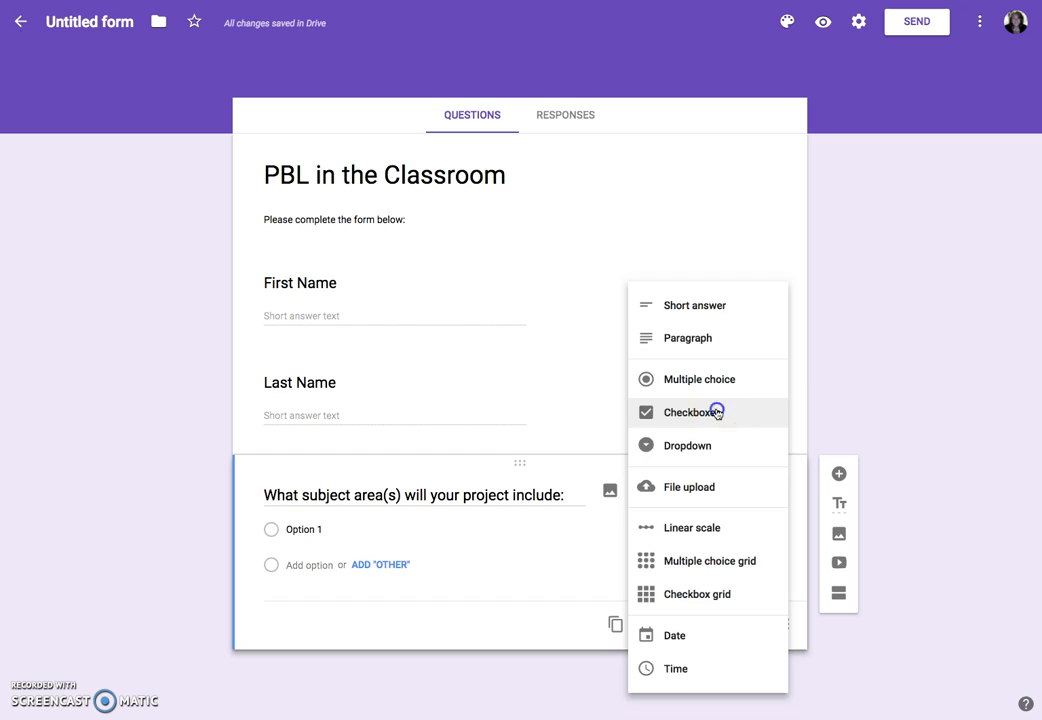
Enter History, English, Math, Foreign Language and Art as the answer options of the subject area question.
{"action": "left_click", "coordinate": [330, 531]}
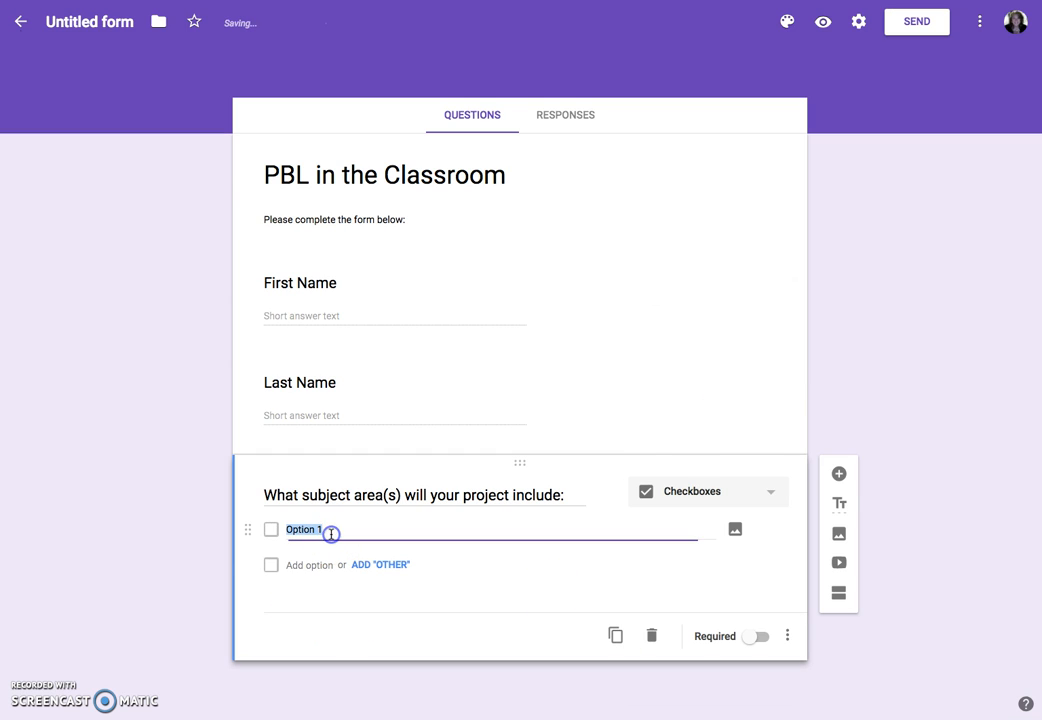
{"action": "type", "text": "Hig"}
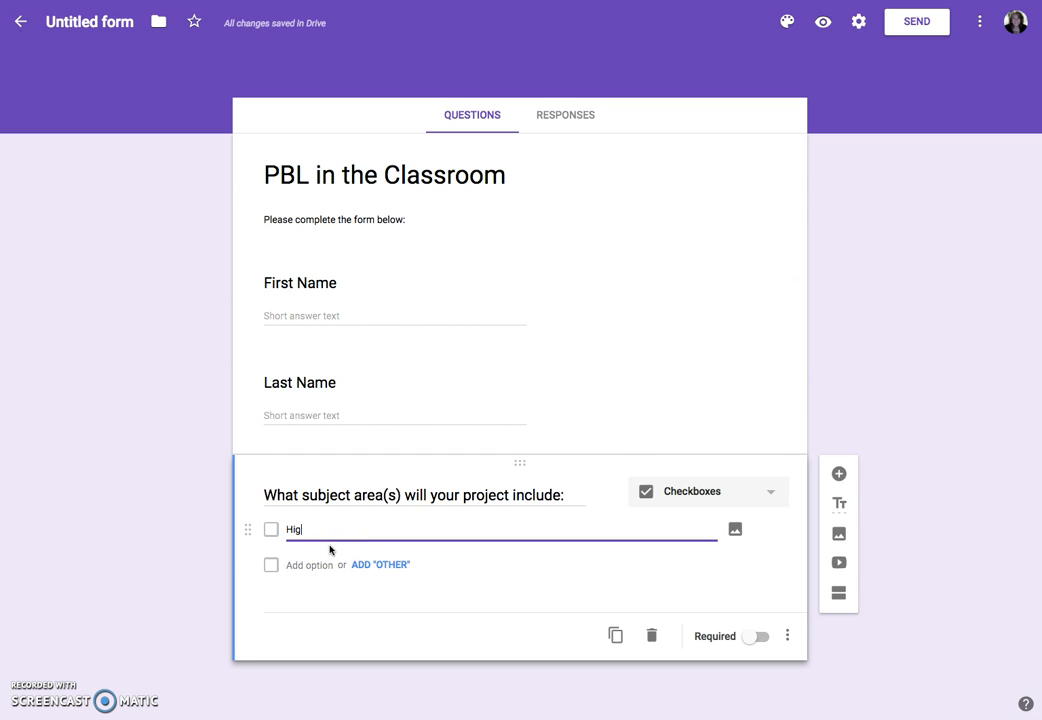
{"action": "type", "text": "tory"}
{"action": "key", "text": "Tab"}
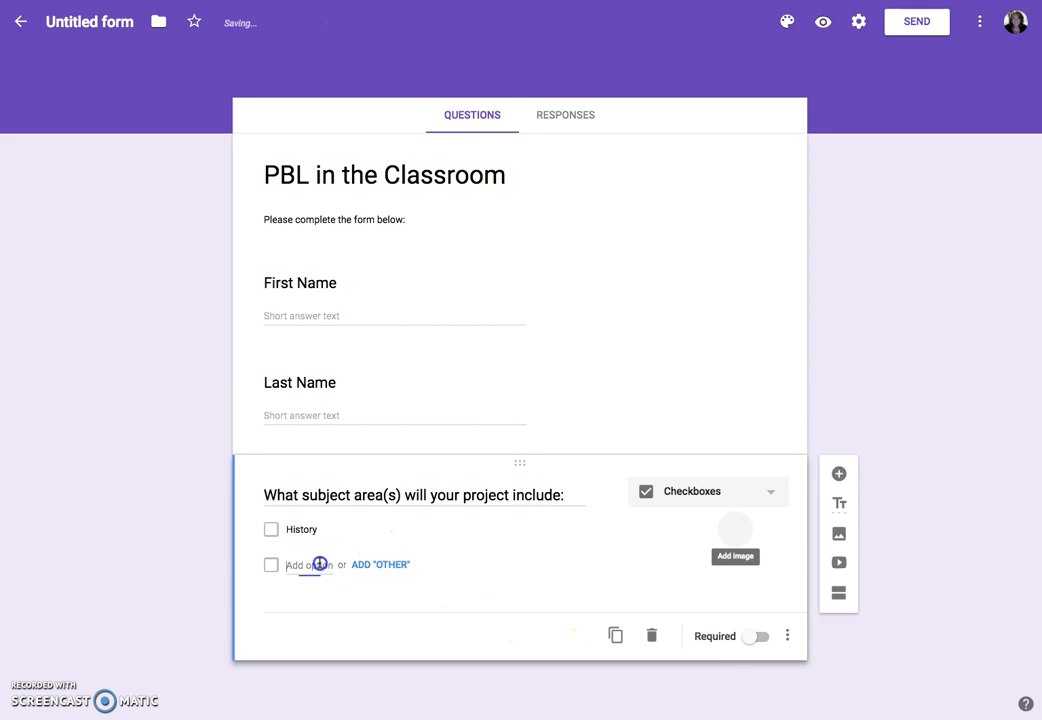
{"action": "left_click", "coordinate": [291, 564]}
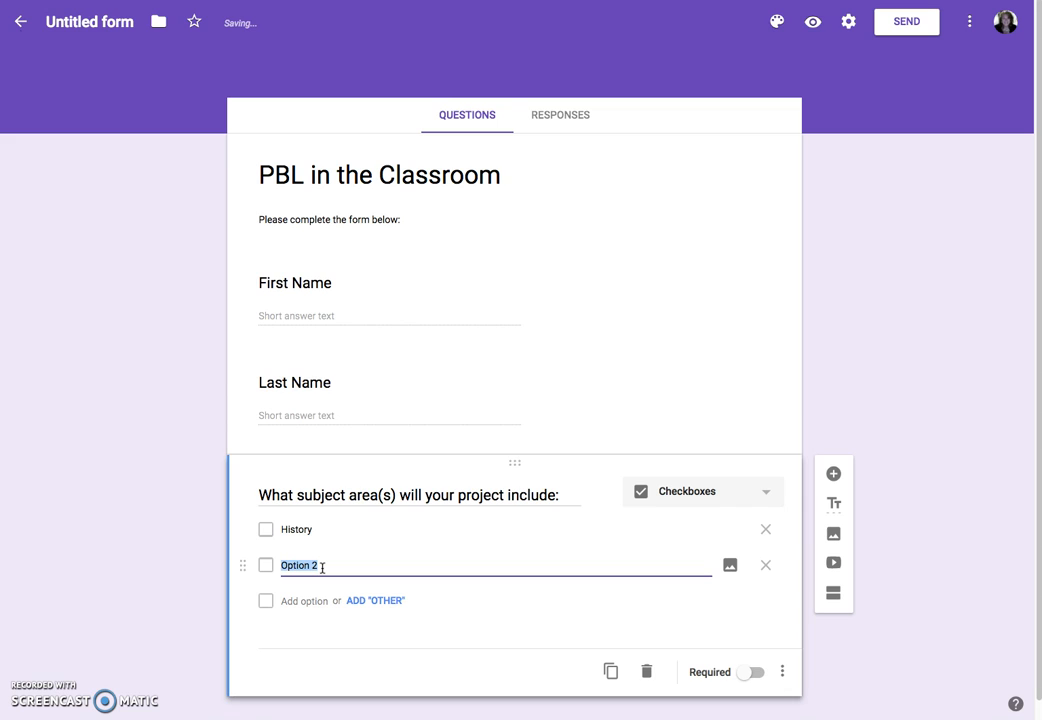
{"action": "type", "text": "English"}
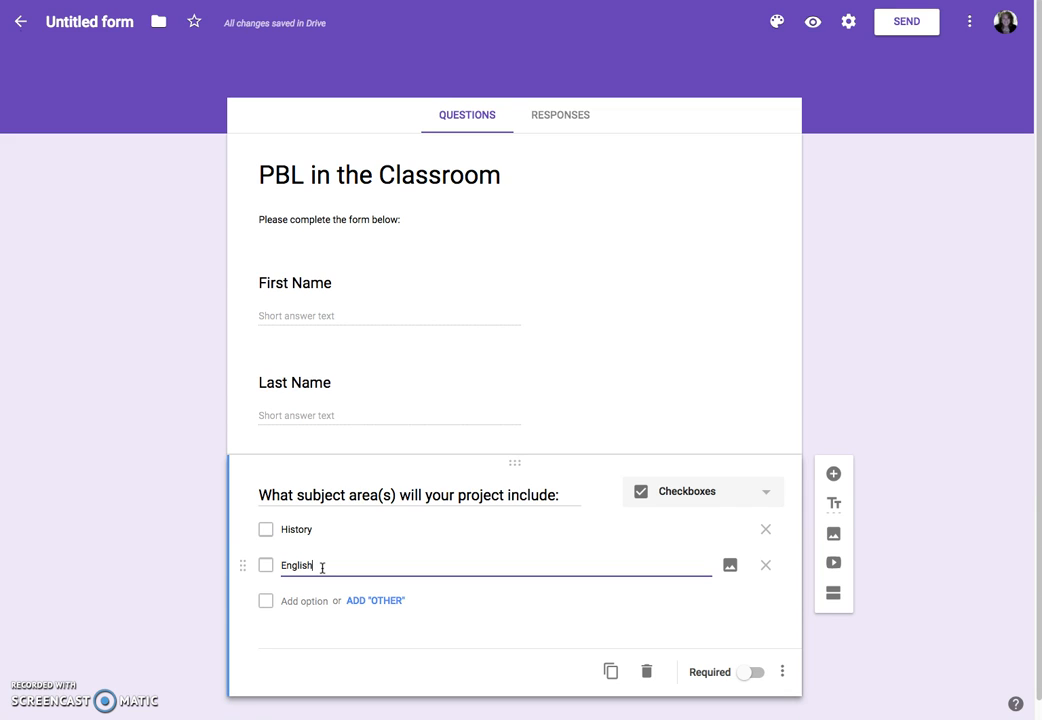
{"action": "left_click", "coordinate": [279, 603]}
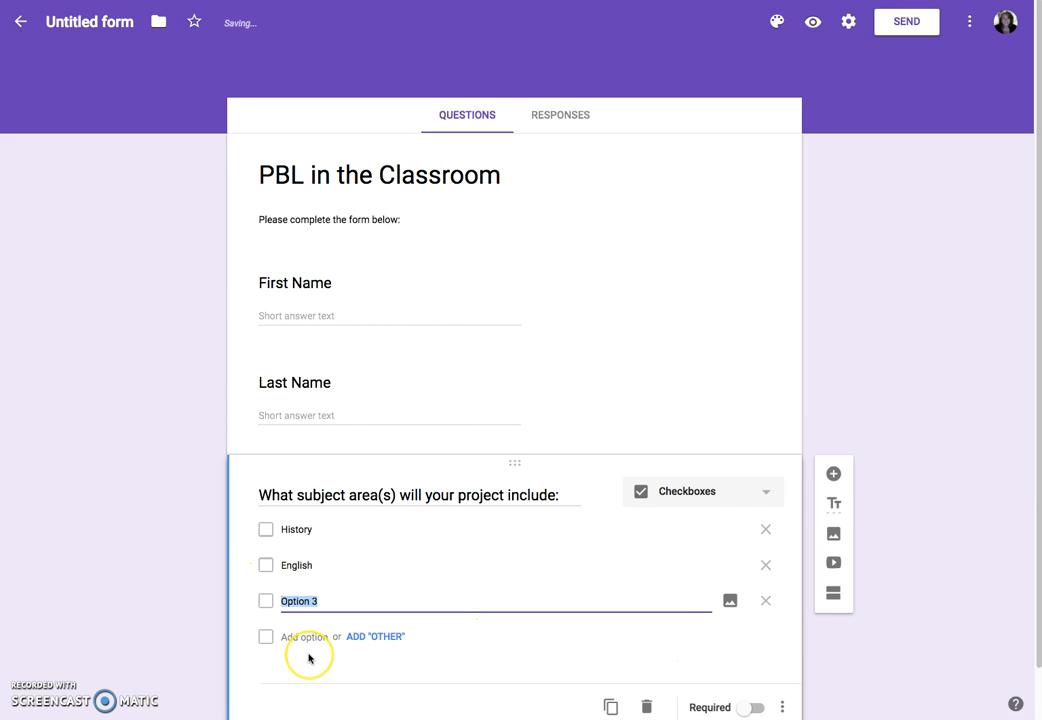
{"action": "type", "text": "Math"}
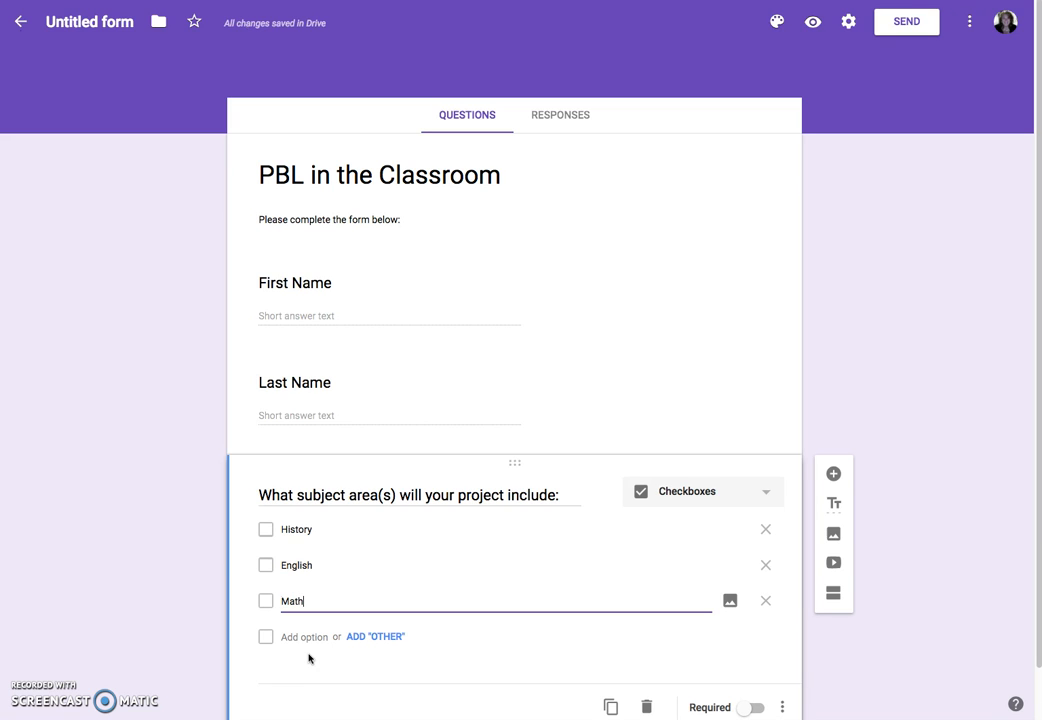
{"action": "left_click", "coordinate": [297, 637]}
{"action": "type", "text": "Foreign"}
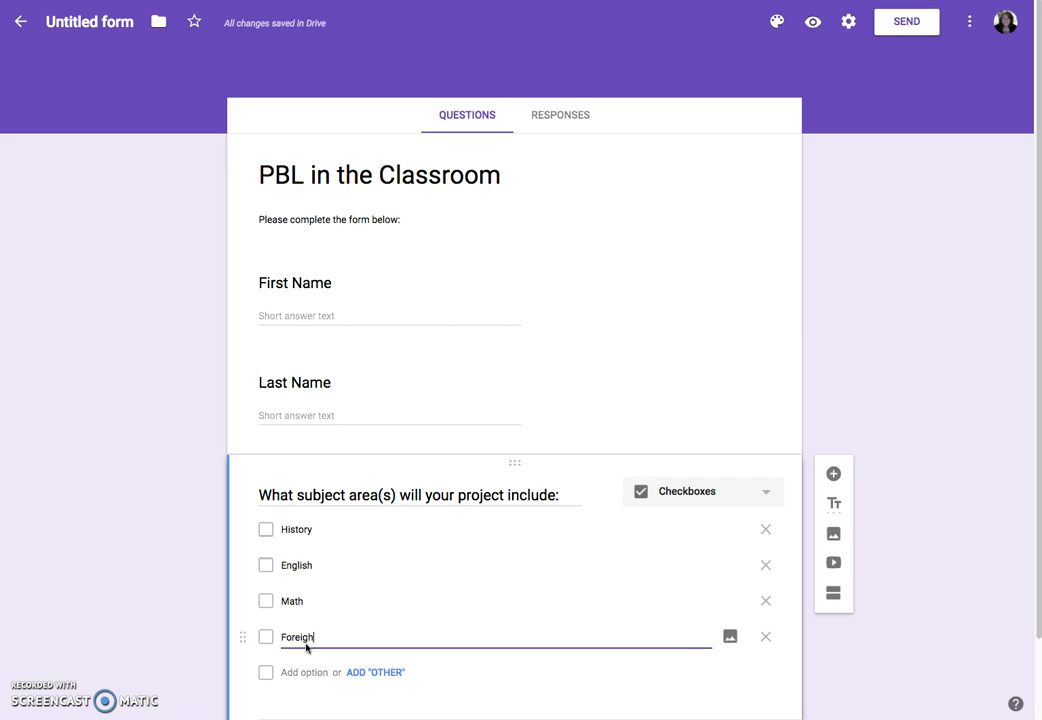
{"action": "type", "text": " Language"}
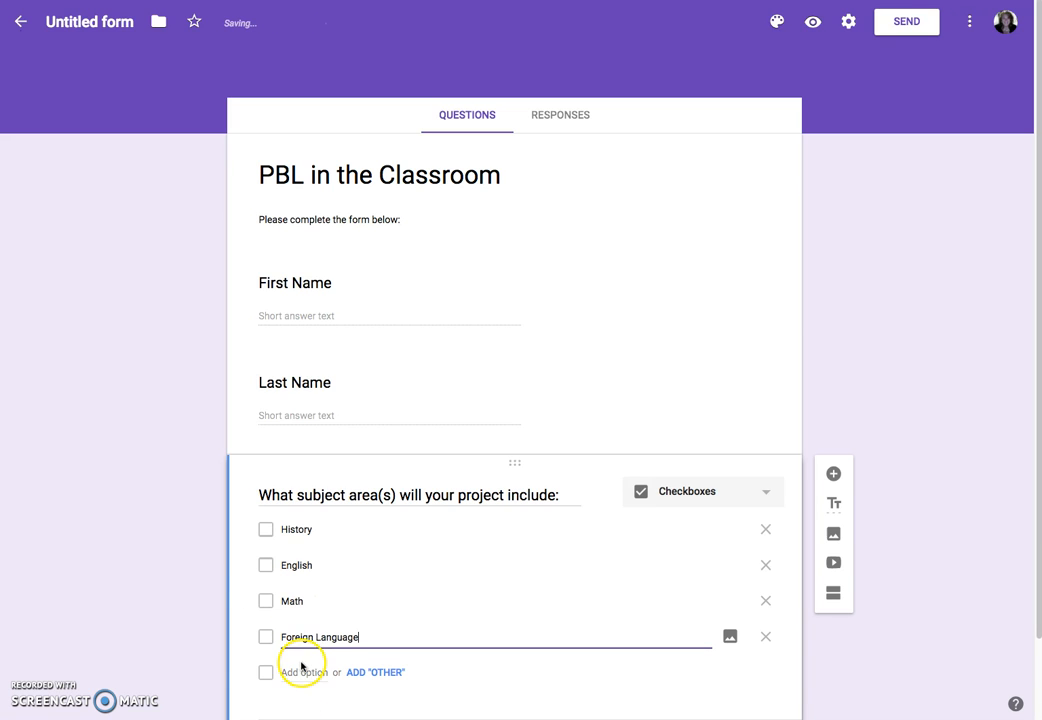
{"action": "left_click", "coordinate": [298, 672]}
{"action": "type", "text": "Art"}
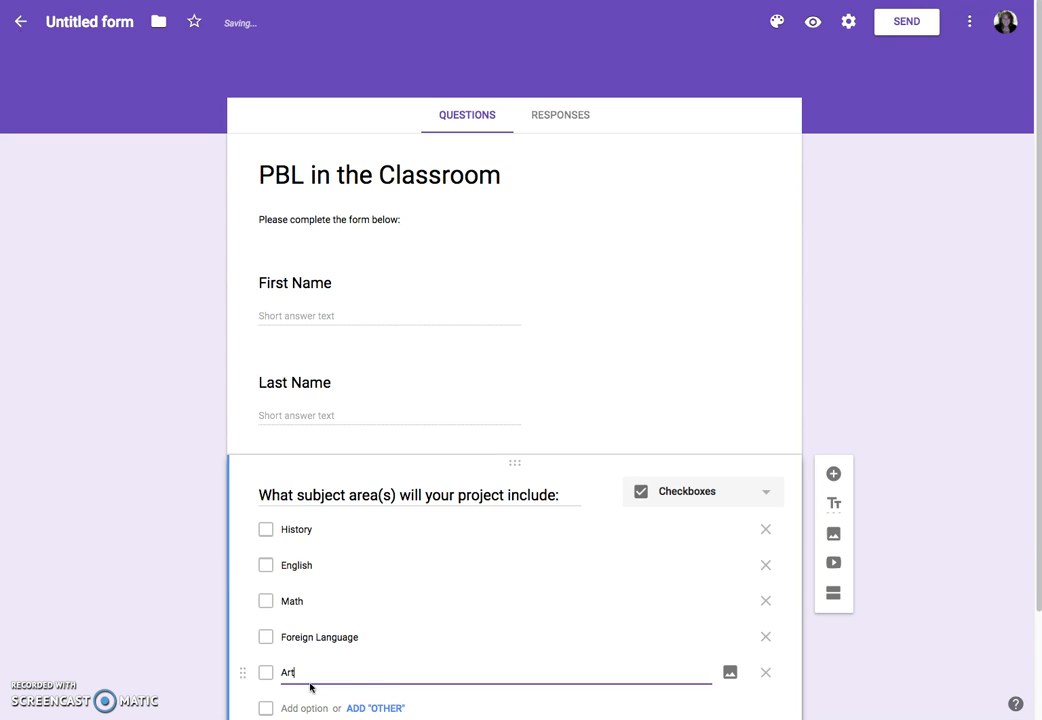
{"action": "scroll", "coordinate": [437, 609], "scroll_direction": "down", "scroll_amount": 1}
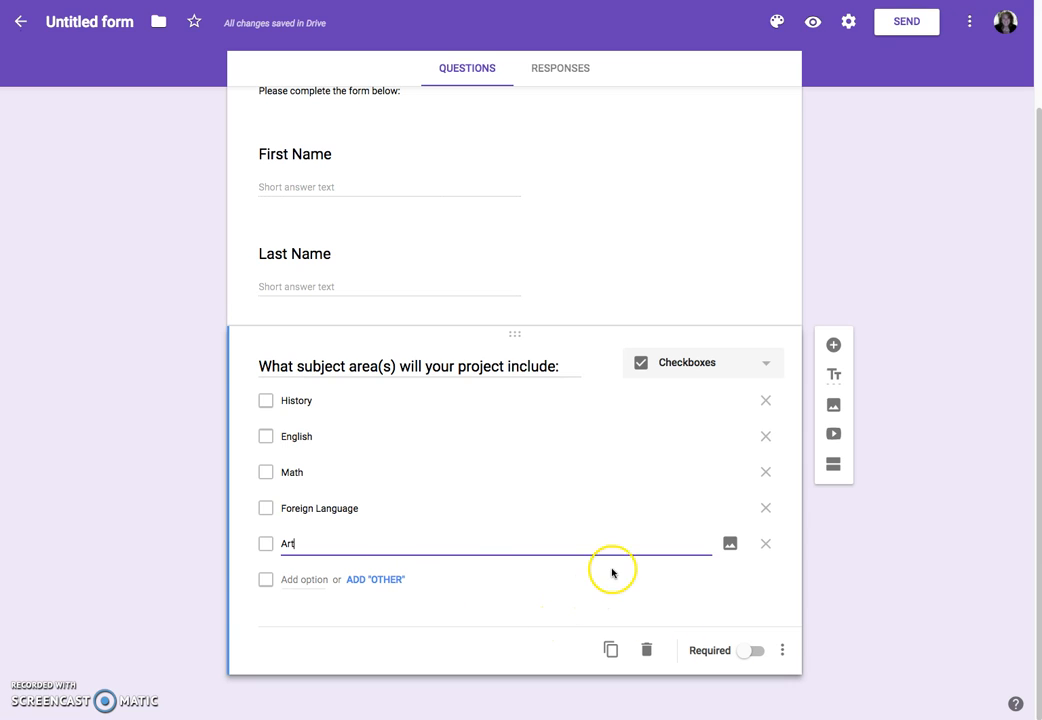
Add a Multiple choice question reading "How long do you anticipate it to take for your students to complete their project?".
{"action": "left_click", "coordinate": [832, 346]}
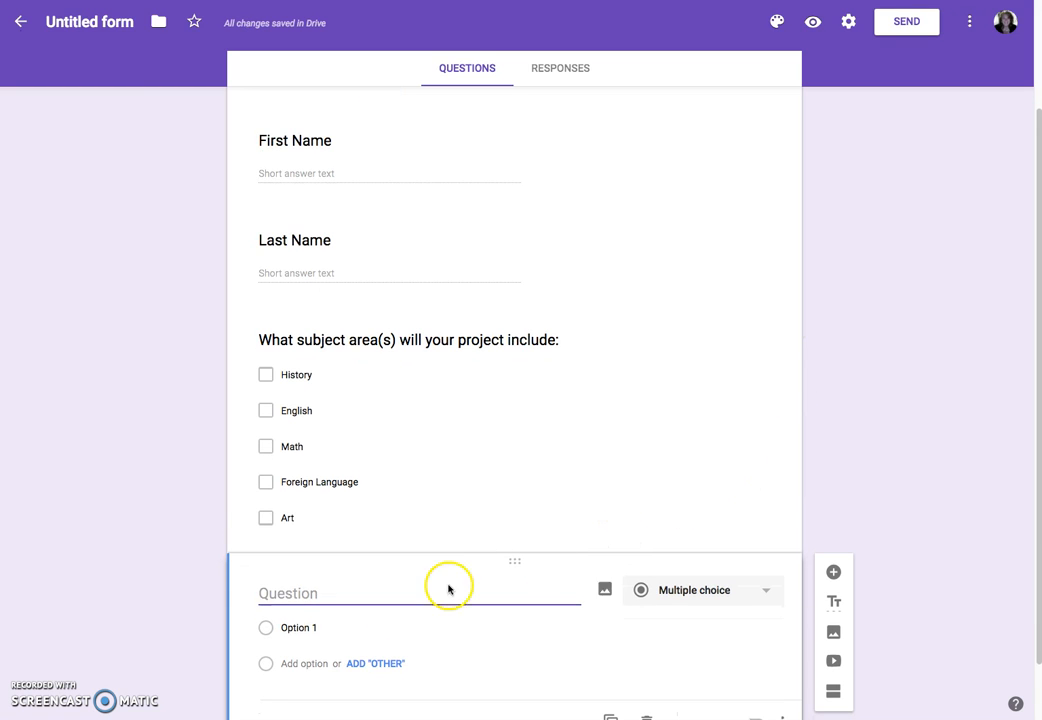
{"action": "type", "text": "How long"}
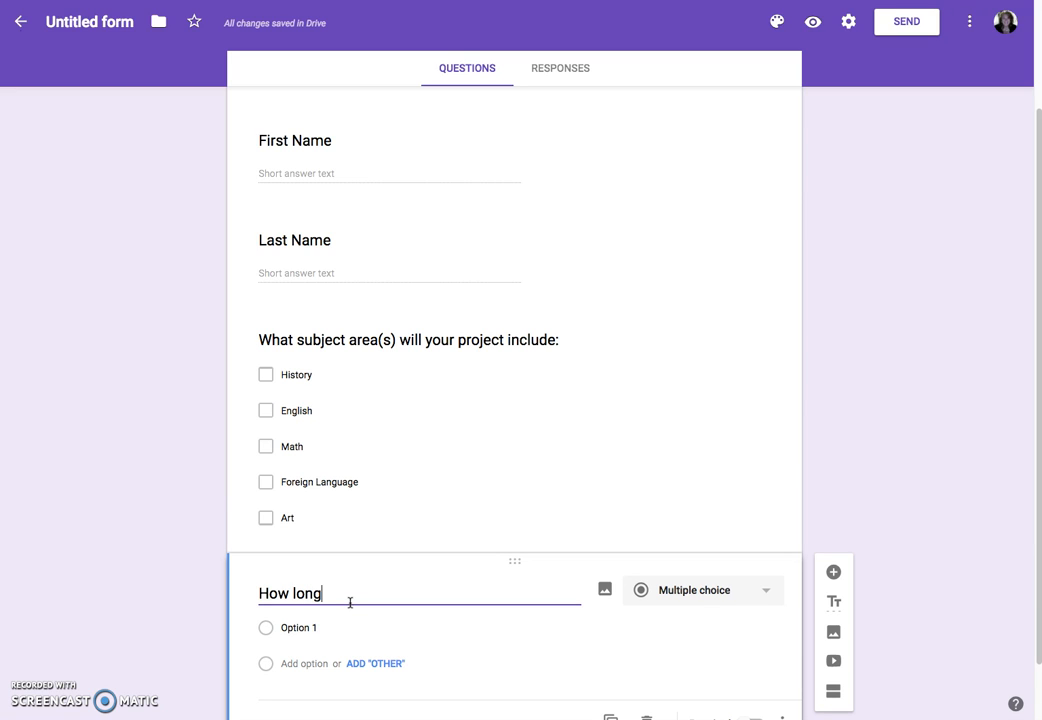
{"action": "type", "text": " do you anticipate it to take for your s"}
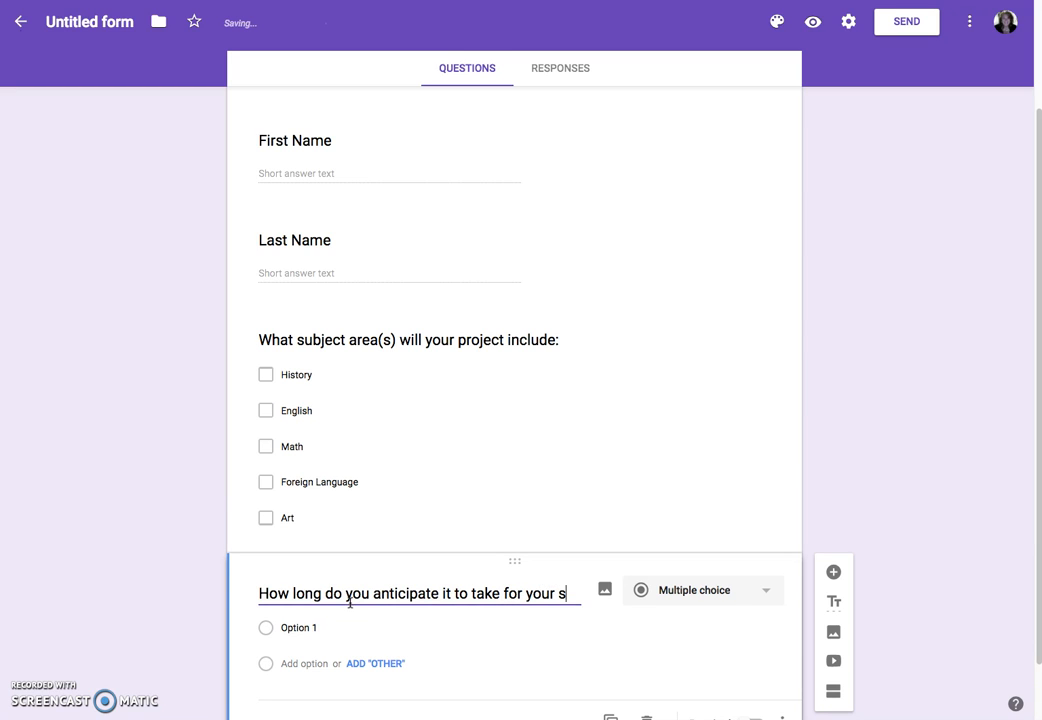
{"action": "type", "text": "tudents to comp"}
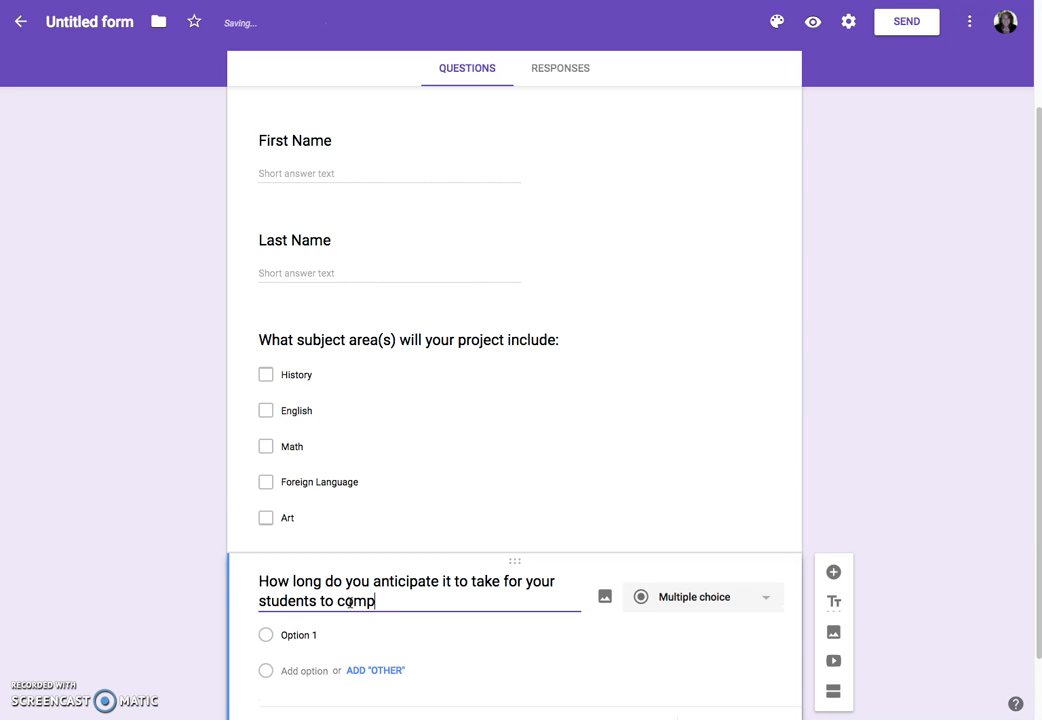
{"action": "type", "text": "lete thier"}
{"action": "key", "text": "BackSpace"}
{"action": "type", "text": "project"}
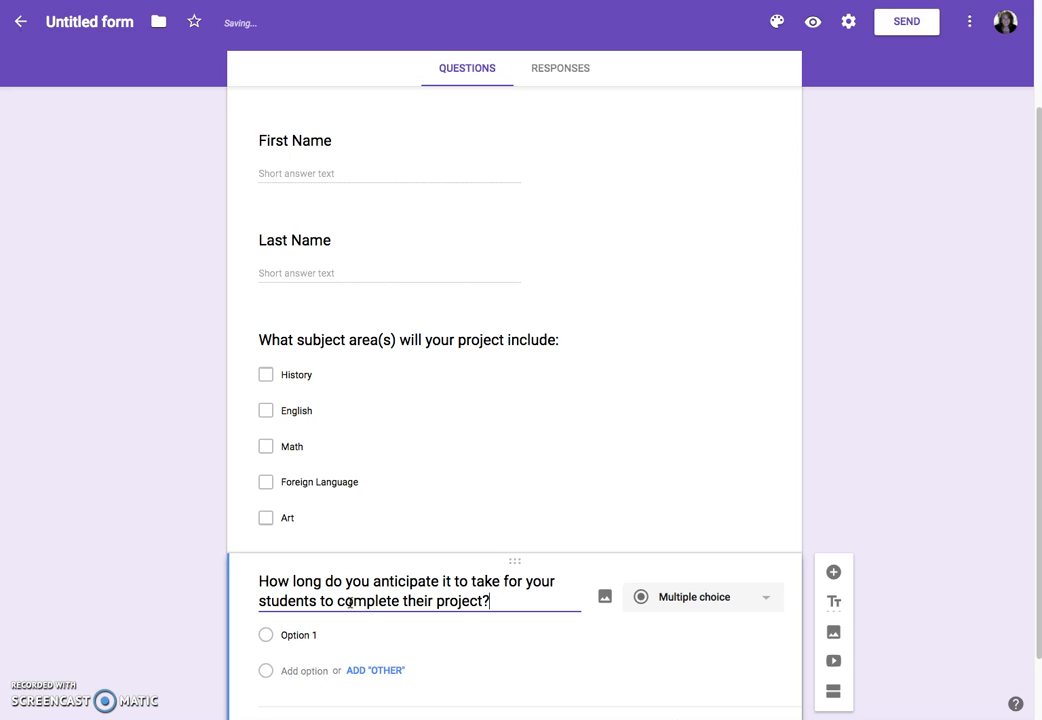
{"action": "type", "text": "?"}
Enter "A few weeks", "1/2 a semester" and "Full semester" as the answer options of the project duration question.
{"action": "scroll", "coordinate": [347, 635], "scroll_direction": "down", "scroll_amount": 1}
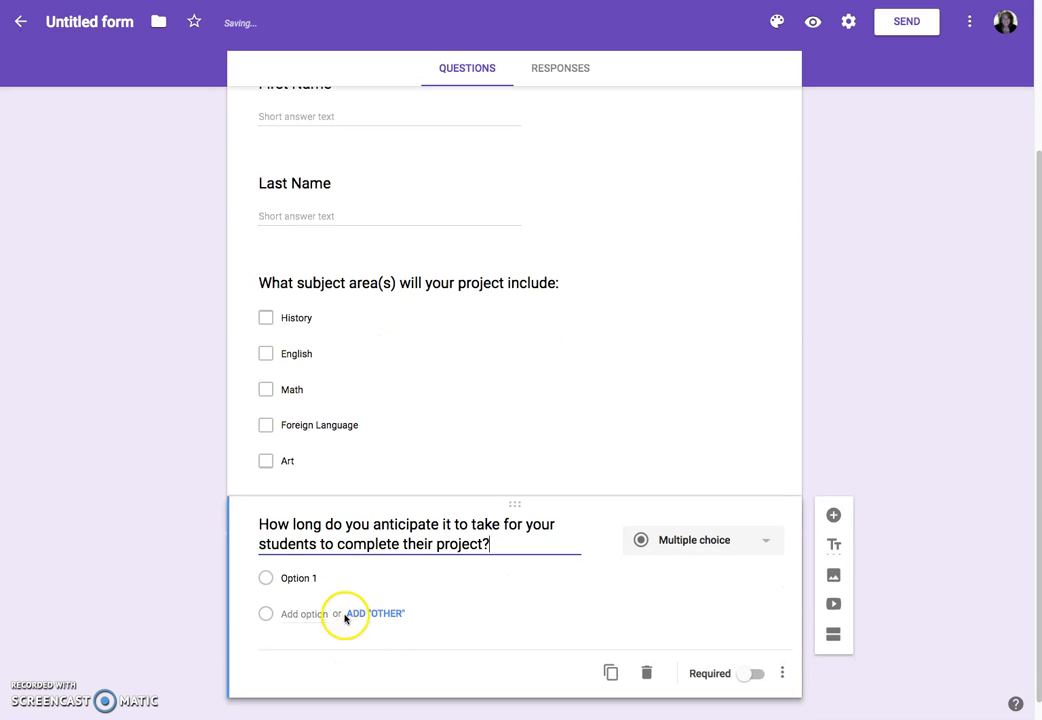
{"action": "left_click", "coordinate": [332, 582]}
{"action": "type", "text": "A few weeks"}
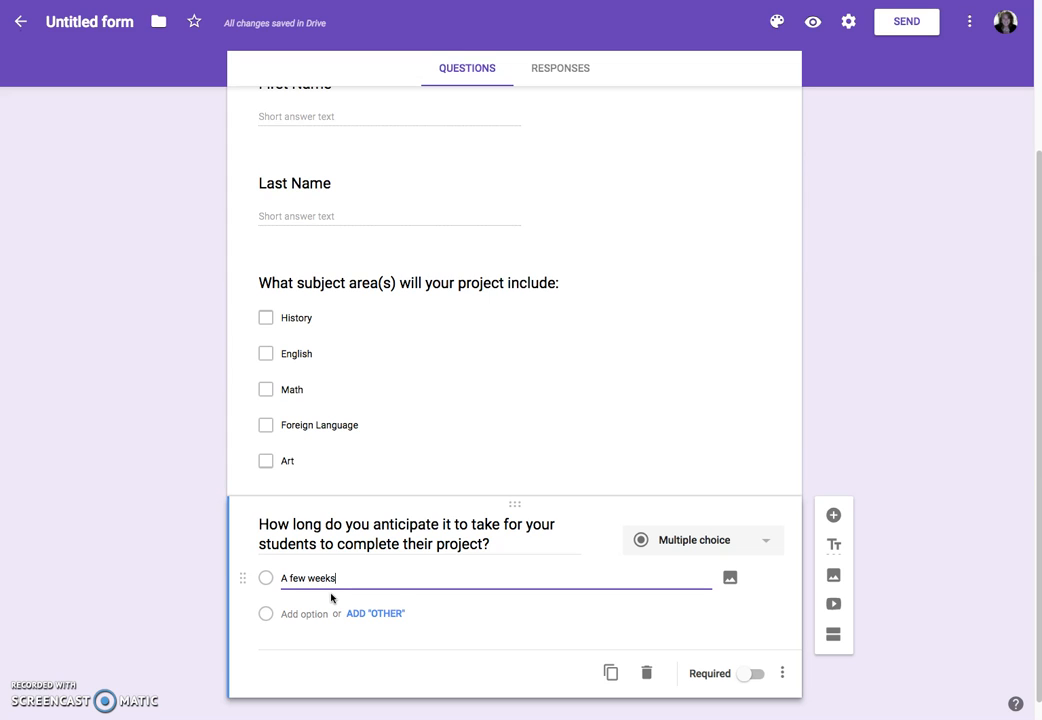
{"action": "left_click", "coordinate": [303, 614]}
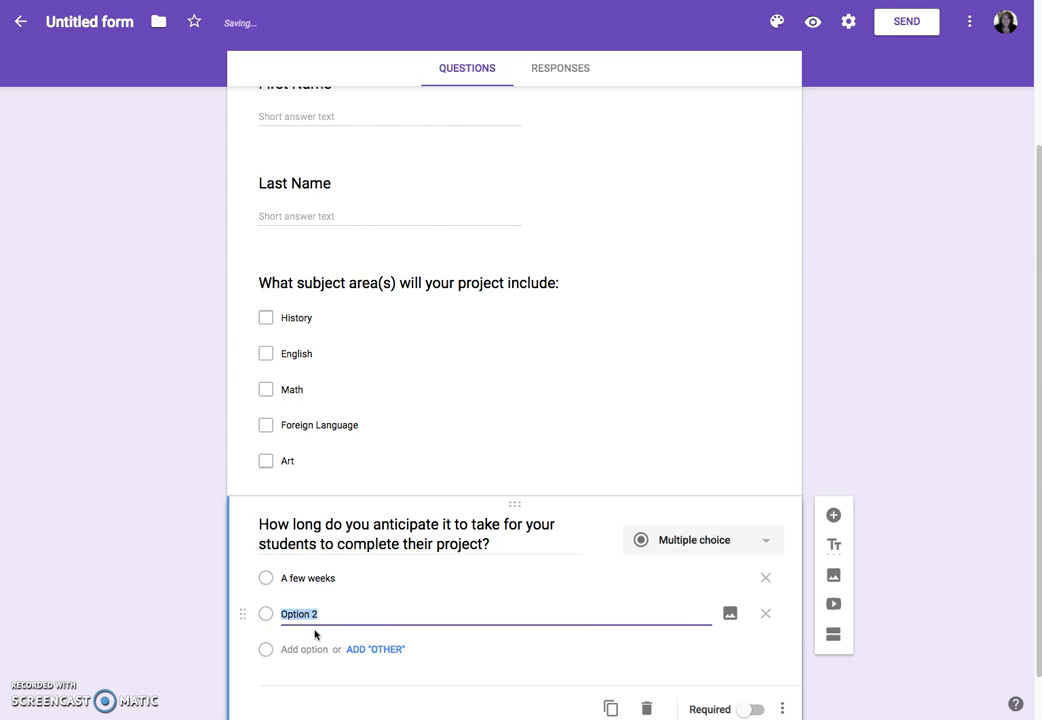
{"action": "type", "text": "1/1"}
{"action": "left_click", "coordinate": [303, 649]}
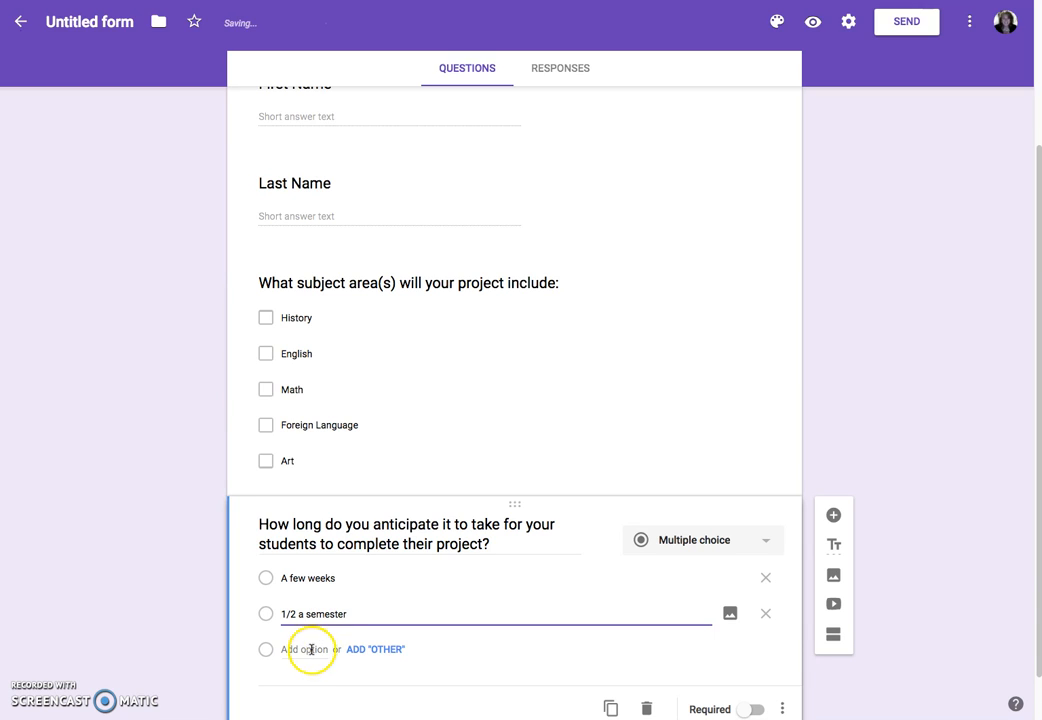
{"action": "type", "text": "Full semester"}
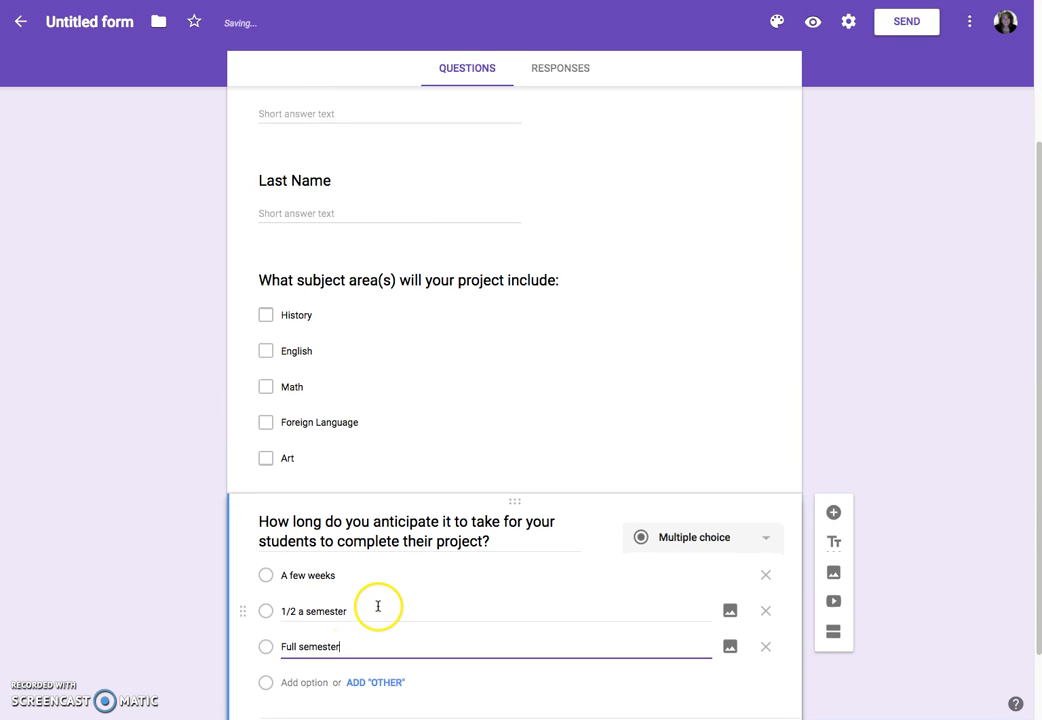
Add a new question reading "Rank your expo date preference from 1 - 3 with 1 being your top choice.".
{"action": "scroll", "coordinate": [378, 609], "scroll_direction": "down", "scroll_amount": 2}
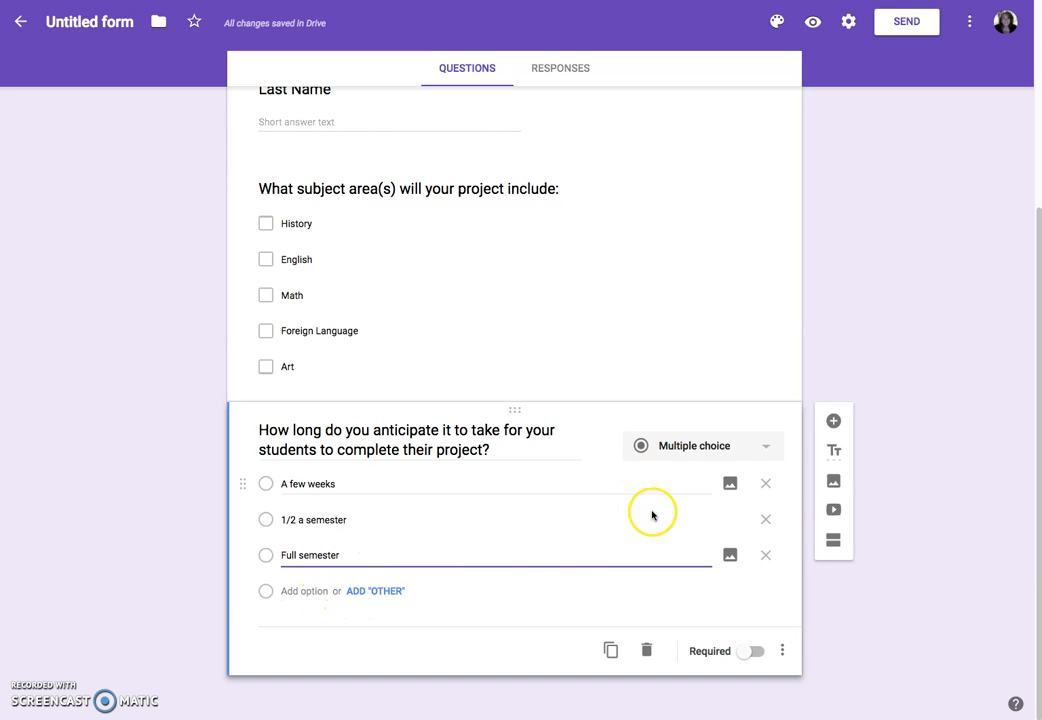
{"action": "left_click", "coordinate": [834, 421]}
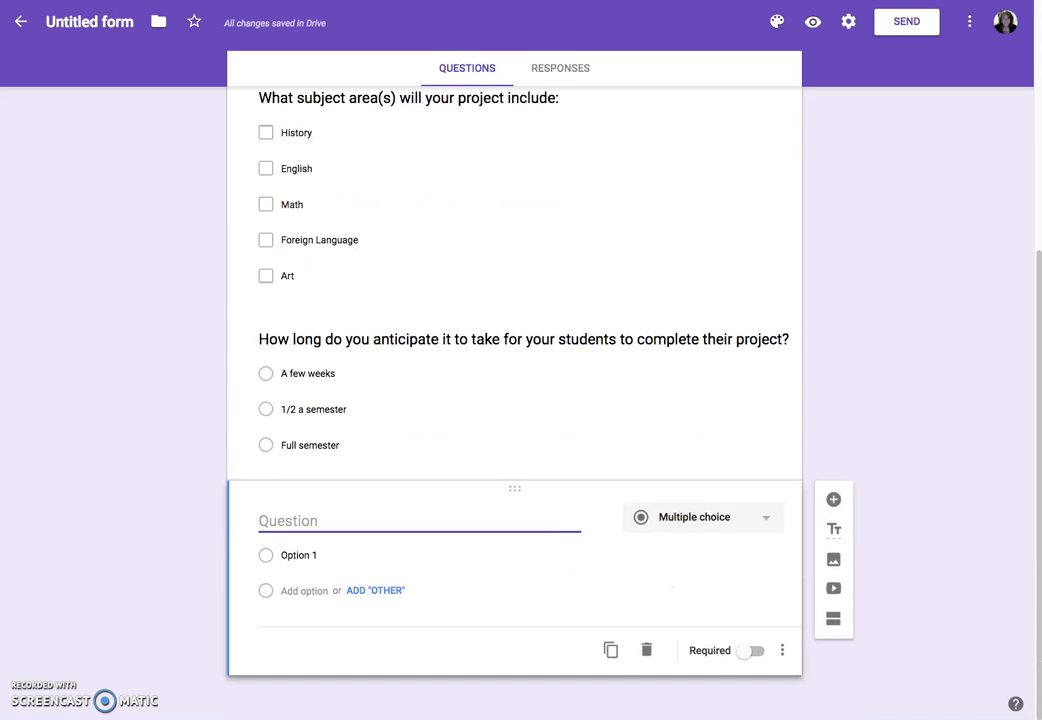
{"action": "left_click", "coordinate": [348, 524]}
{"action": "type", "text": "Ran"}
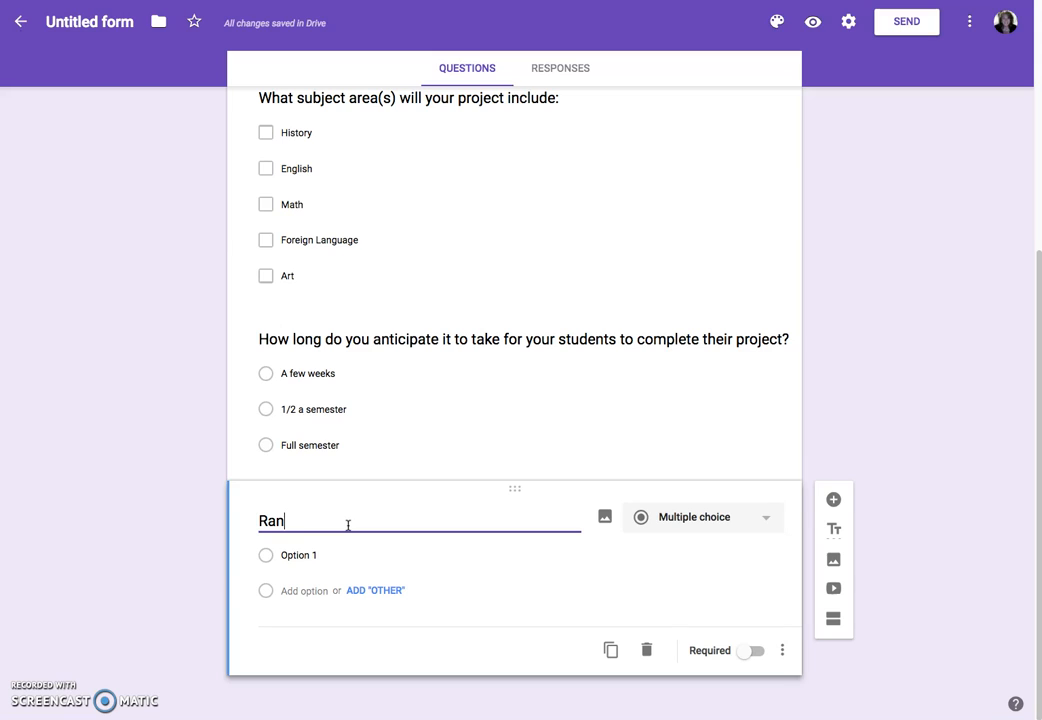
{"action": "type", "text": "k your ex"}
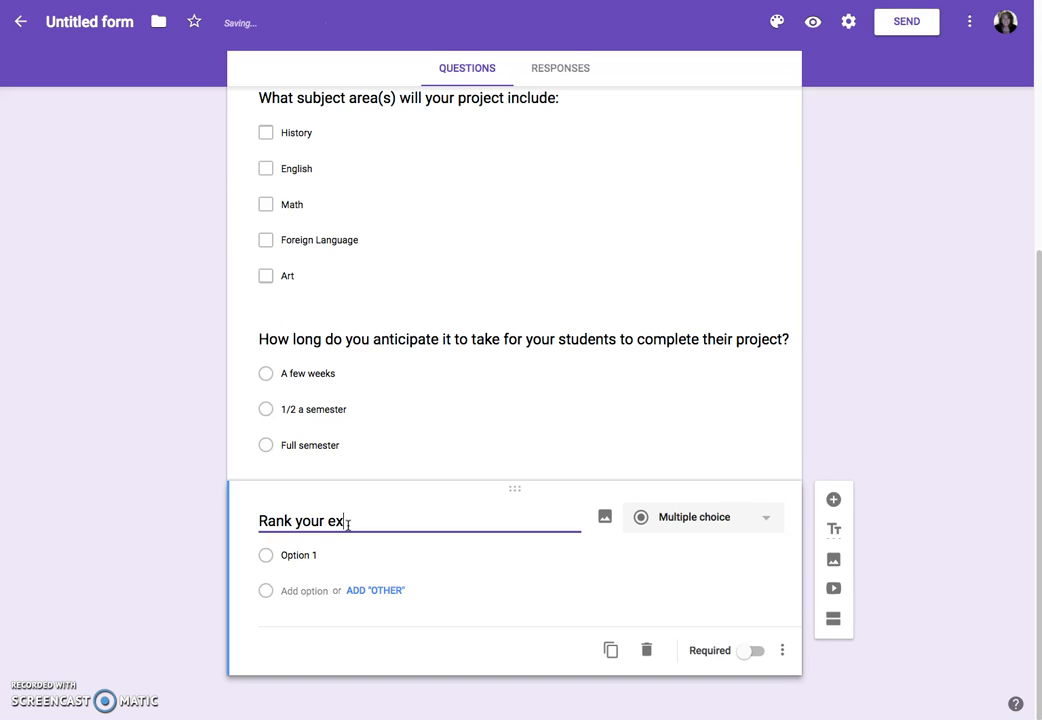
{"action": "type", "text": "po date pre"}
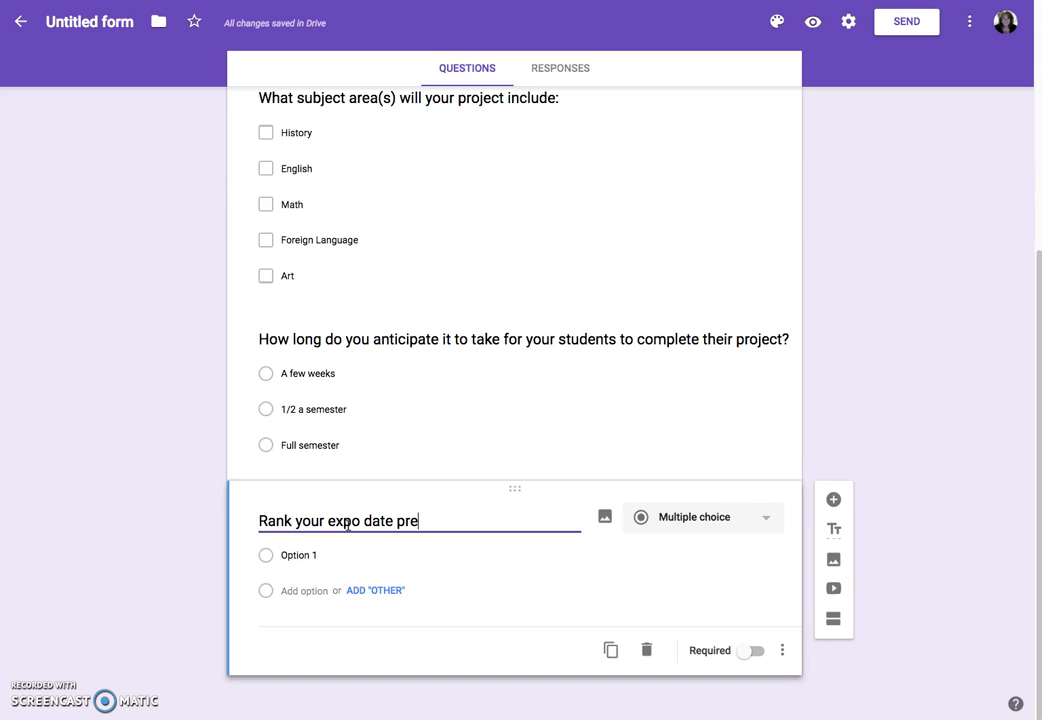
{"action": "type", "text": "ference from "}
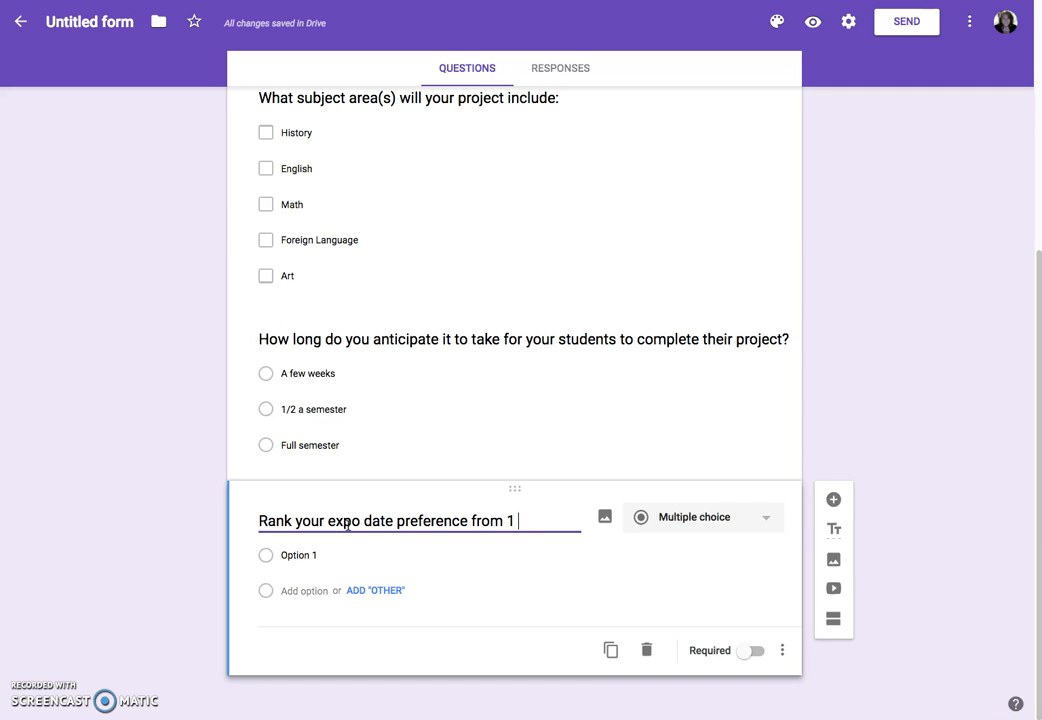
{"action": "type", "text": "1 - 3 with "}
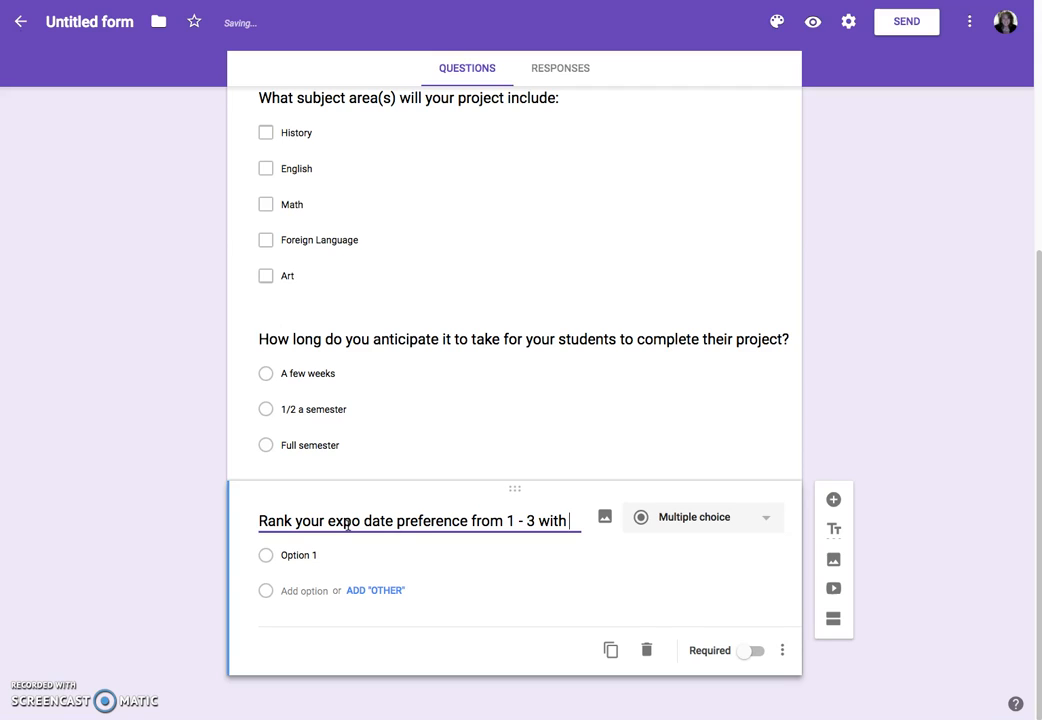
{"action": "type", "text": "1 being your top choice."}
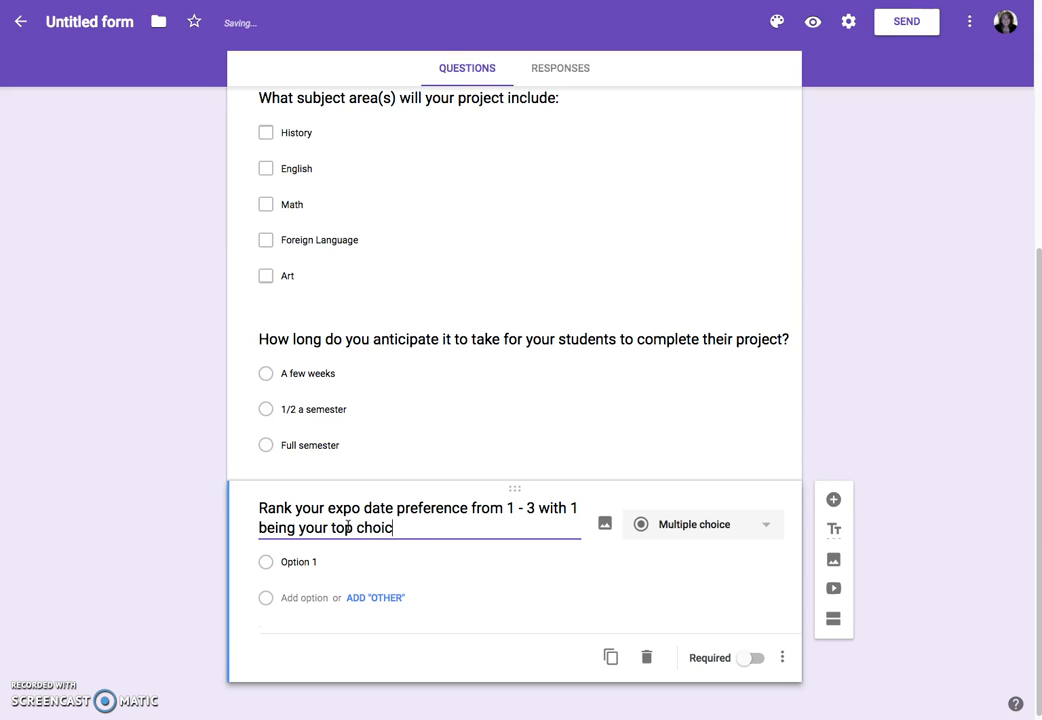
Set the type of the expo date ranking question to Multiple choice grid.
{"action": "left_click", "coordinate": [314, 561]}
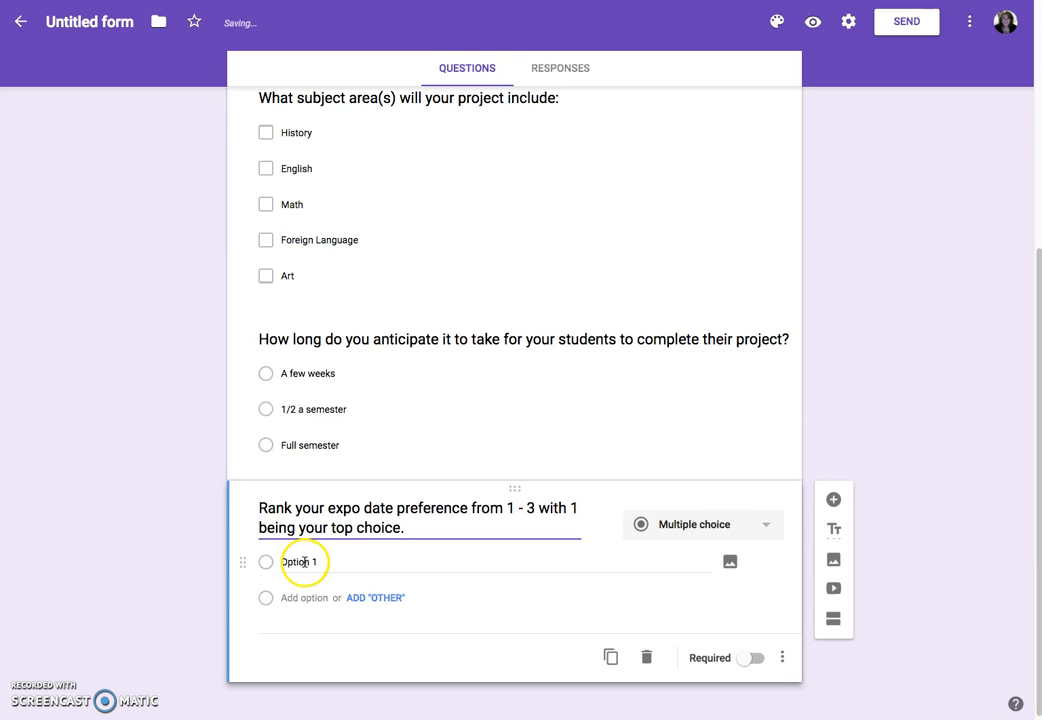
{"action": "left_click", "coordinate": [681, 537]}
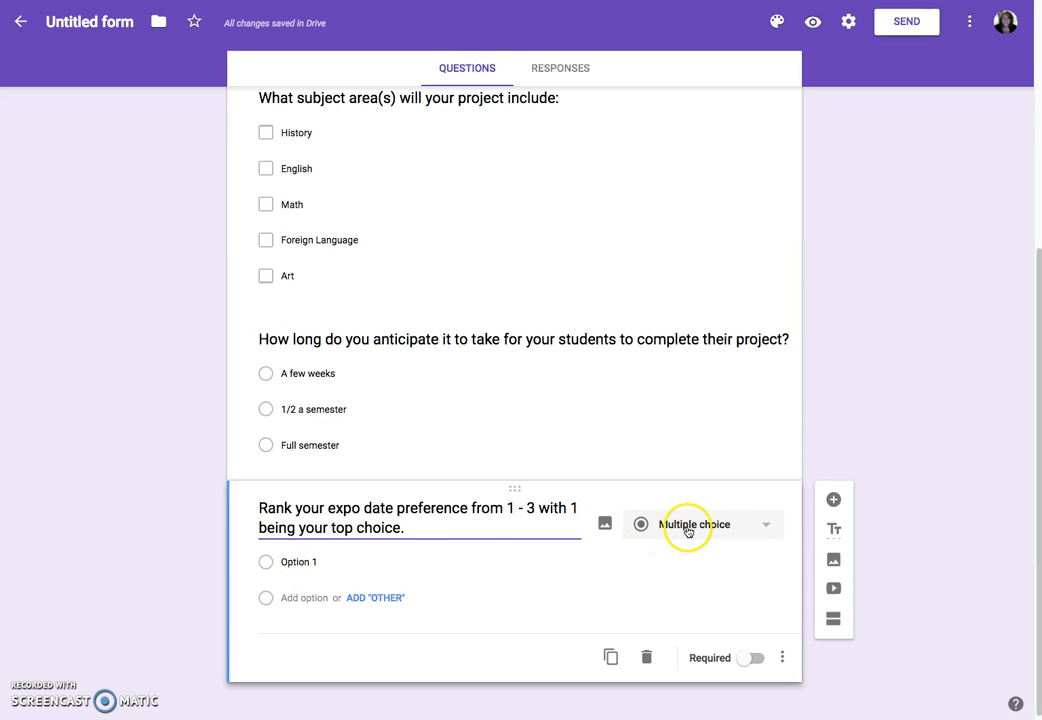
{"action": "left_click", "coordinate": [688, 531]}
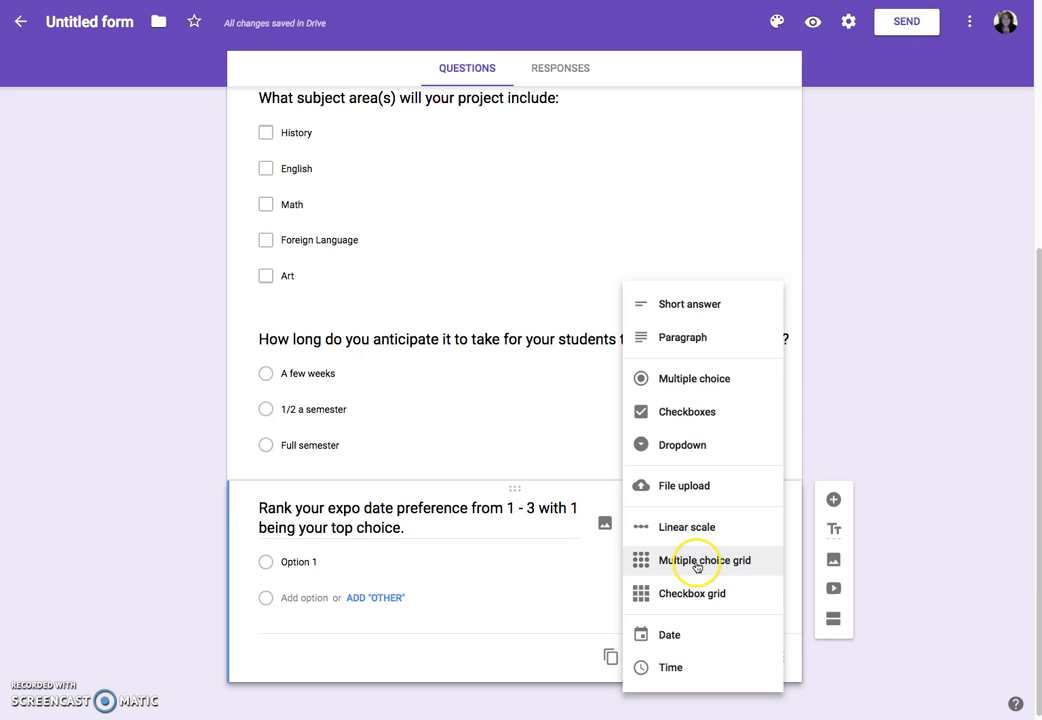
{"action": "left_click", "coordinate": [697, 563]}
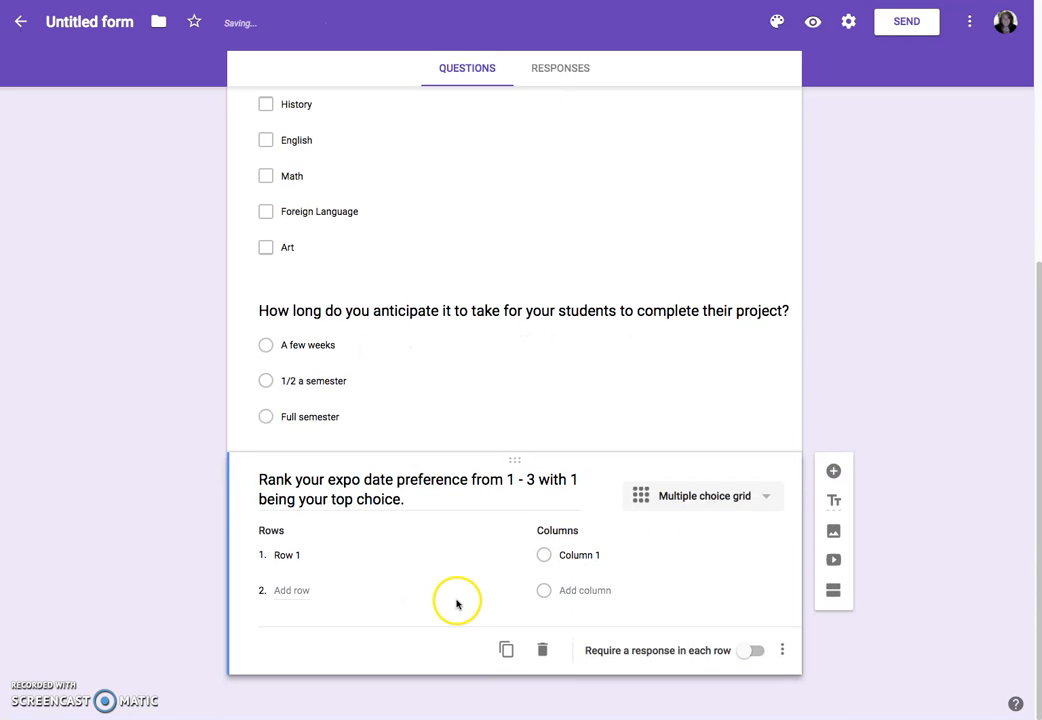
Enter December 5, March 12 and May 21 as the rows of the expo date grid.
{"action": "left_click", "coordinate": [296, 556]}
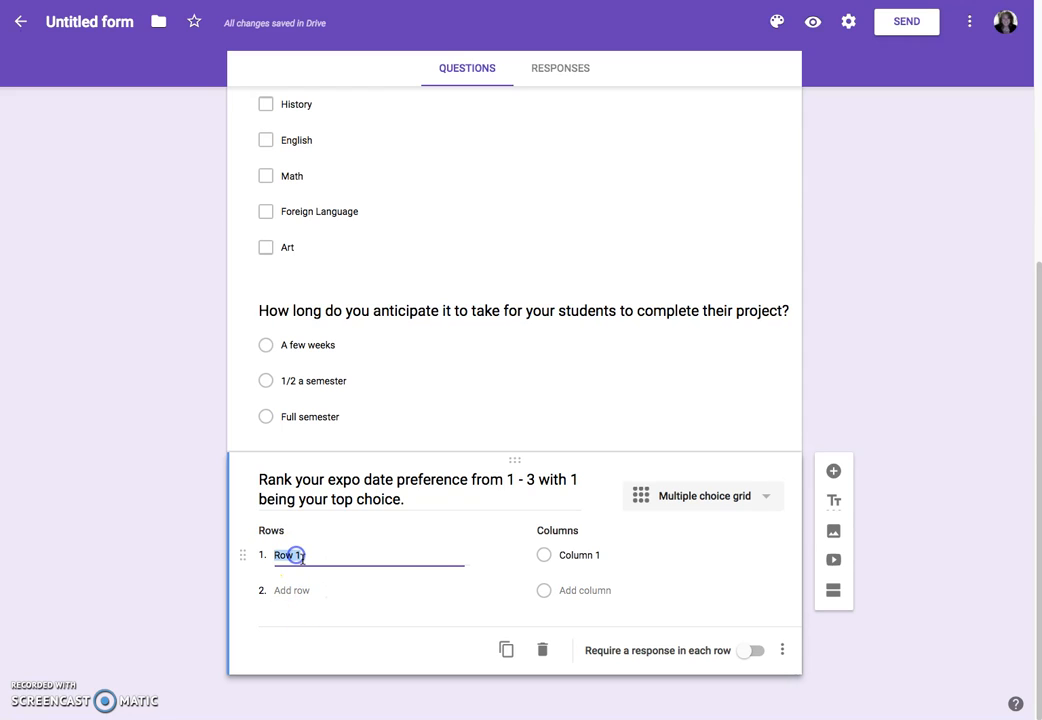
{"action": "type", "text": "Decemeber 5"}
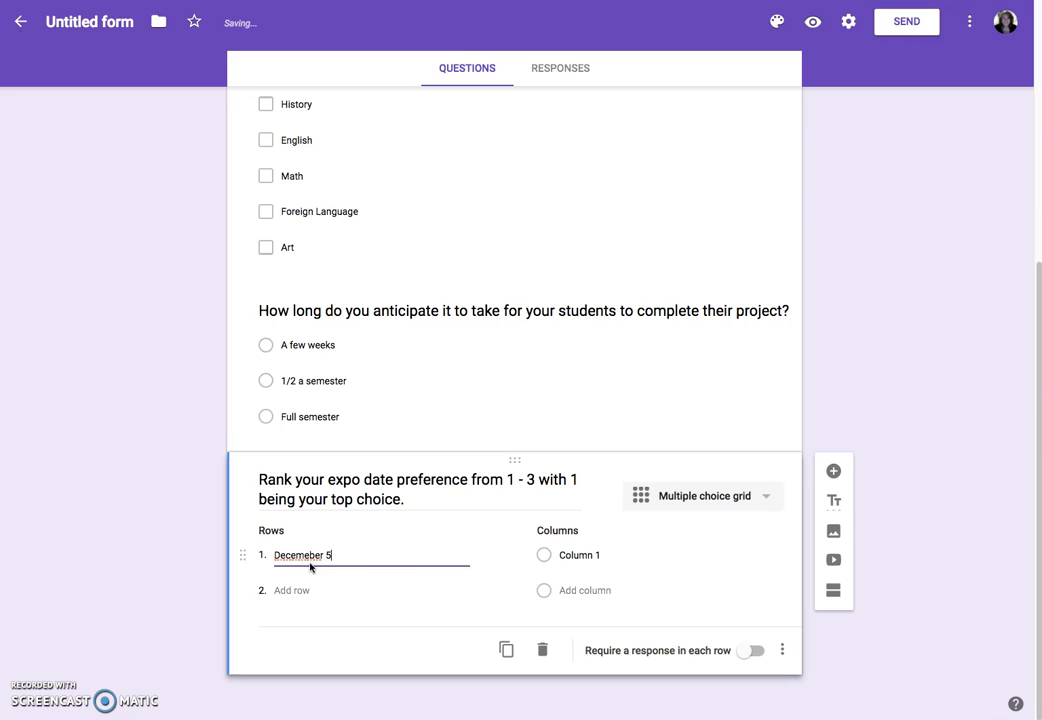
{"action": "left_click", "coordinate": [309, 558]}
{"action": "key", "text": "BackSpace"}
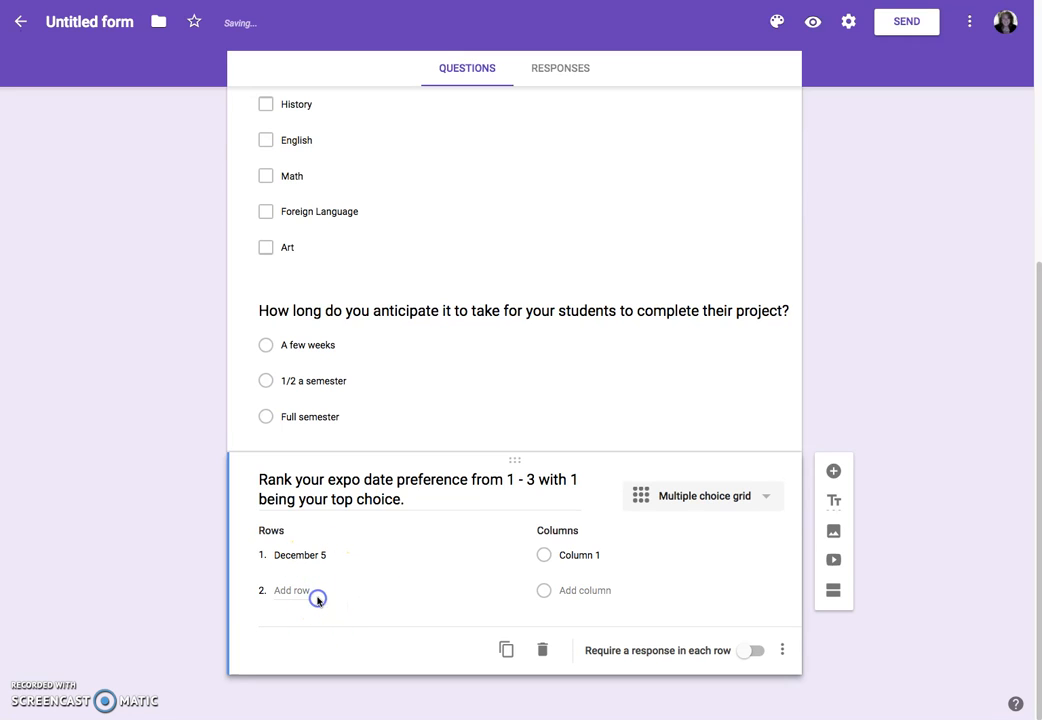
{"action": "left_click", "coordinate": [293, 590]}
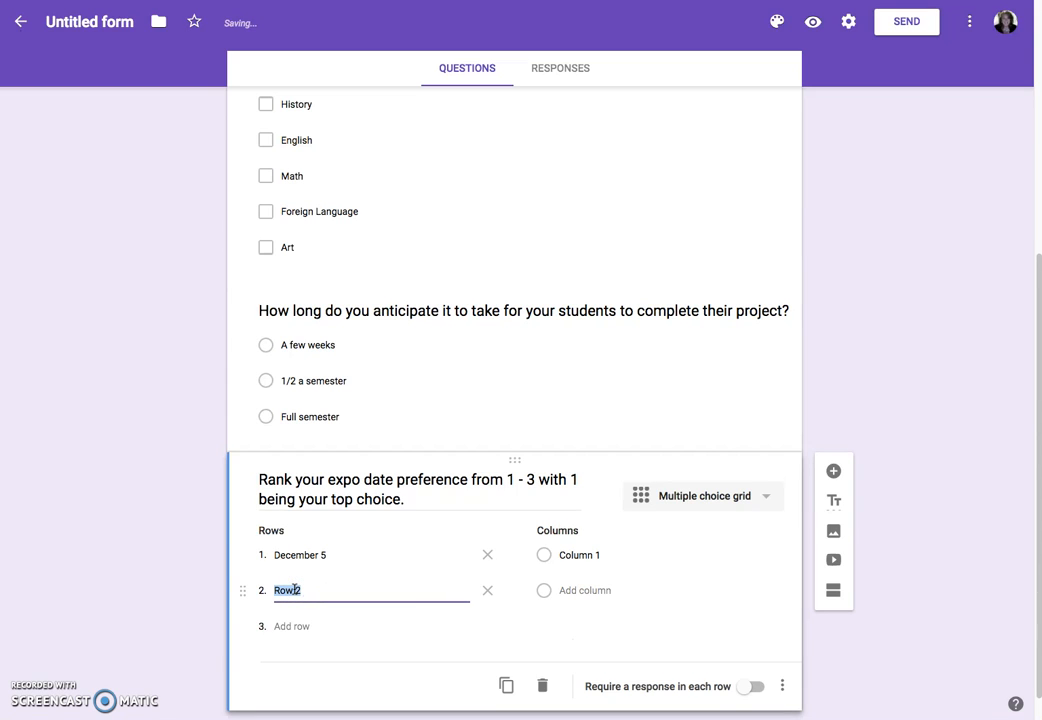
{"action": "type", "text": "Marc"}
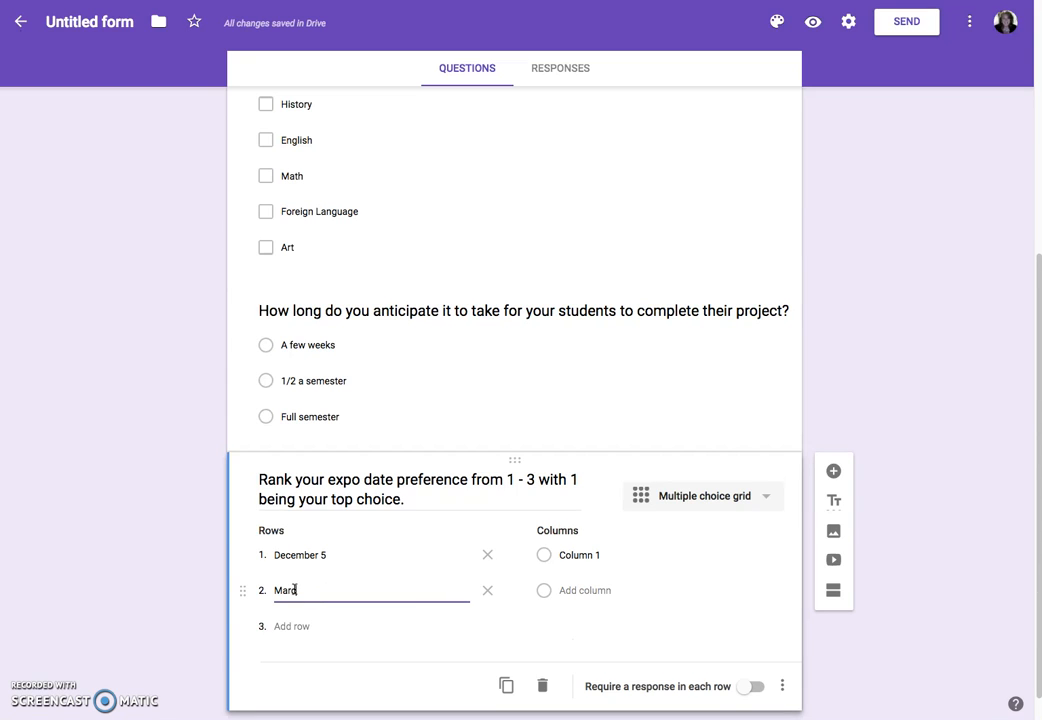
{"action": "type", "text": "h 12"}
{"action": "left_click", "coordinate": [295, 626]}
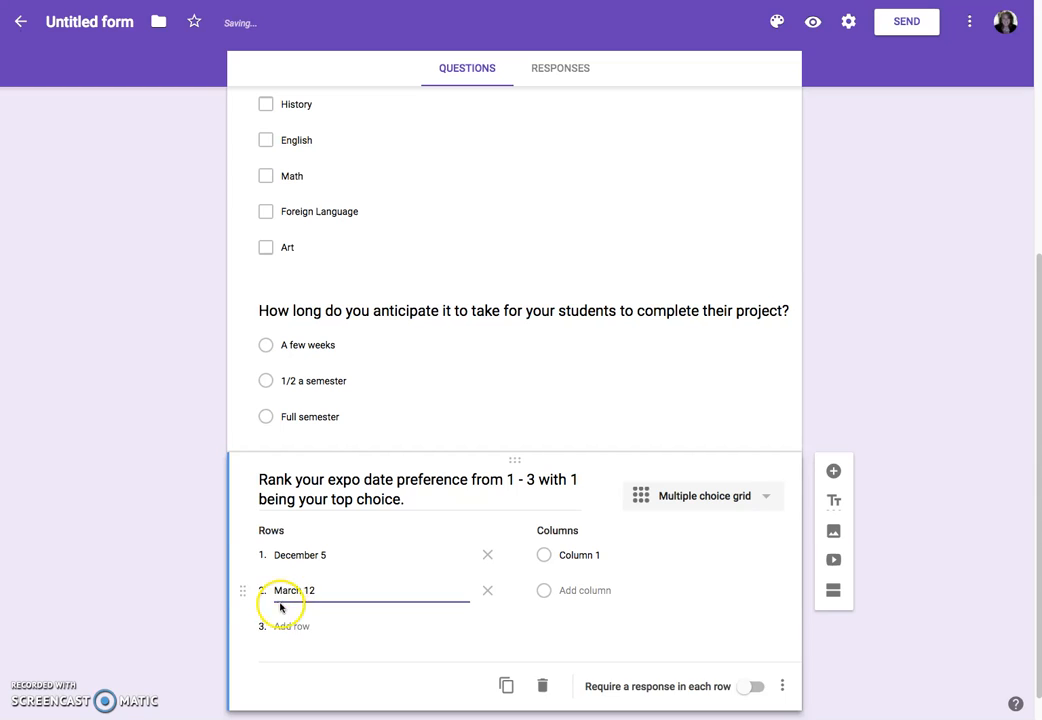
{"action": "type", "text": "May 21"}
Enter "First choice", "Second choice" and "Third choice" as the columns of the expo date grid.
{"action": "left_click", "coordinate": [586, 556]}
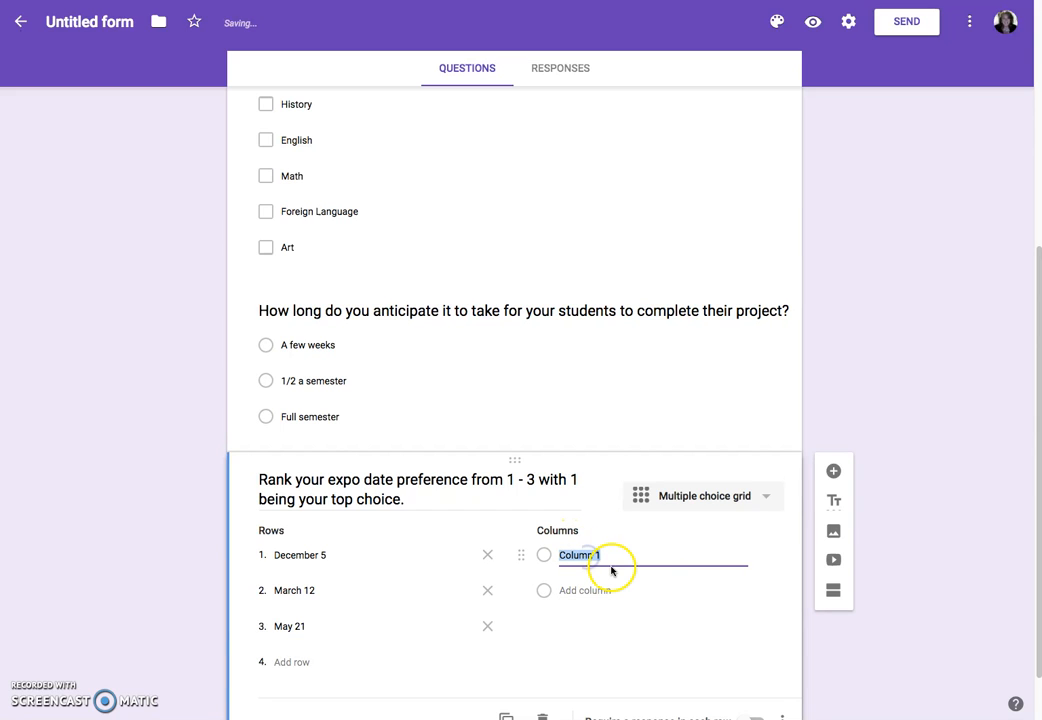
{"action": "type", "text": "First choice"}
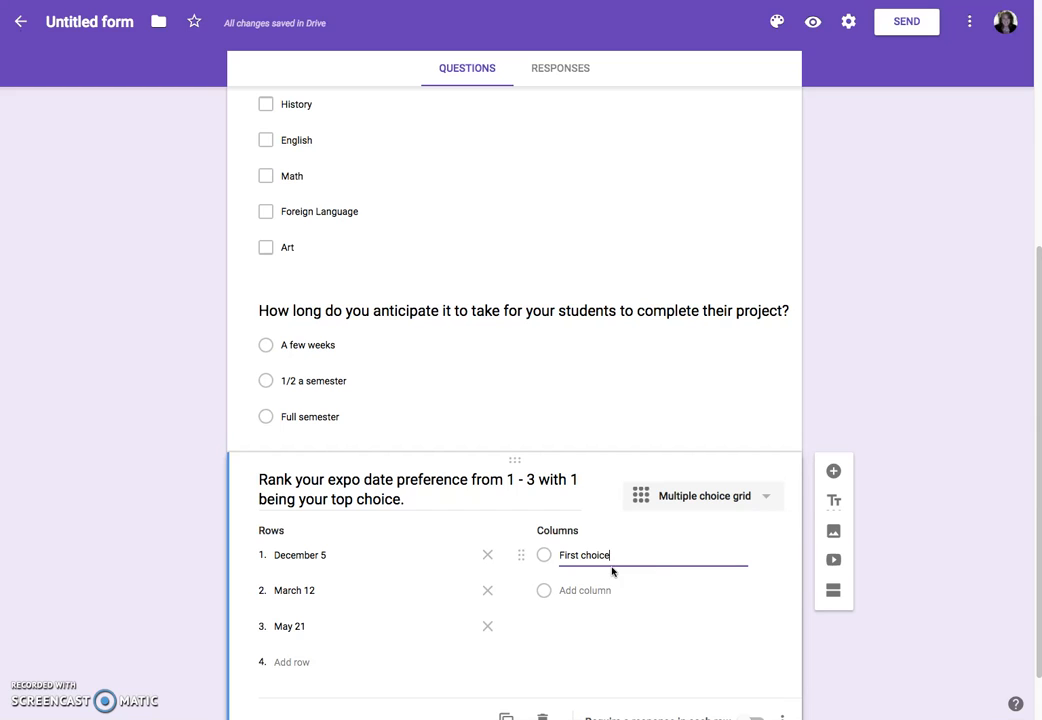
{"action": "left_click", "coordinate": [642, 543]}
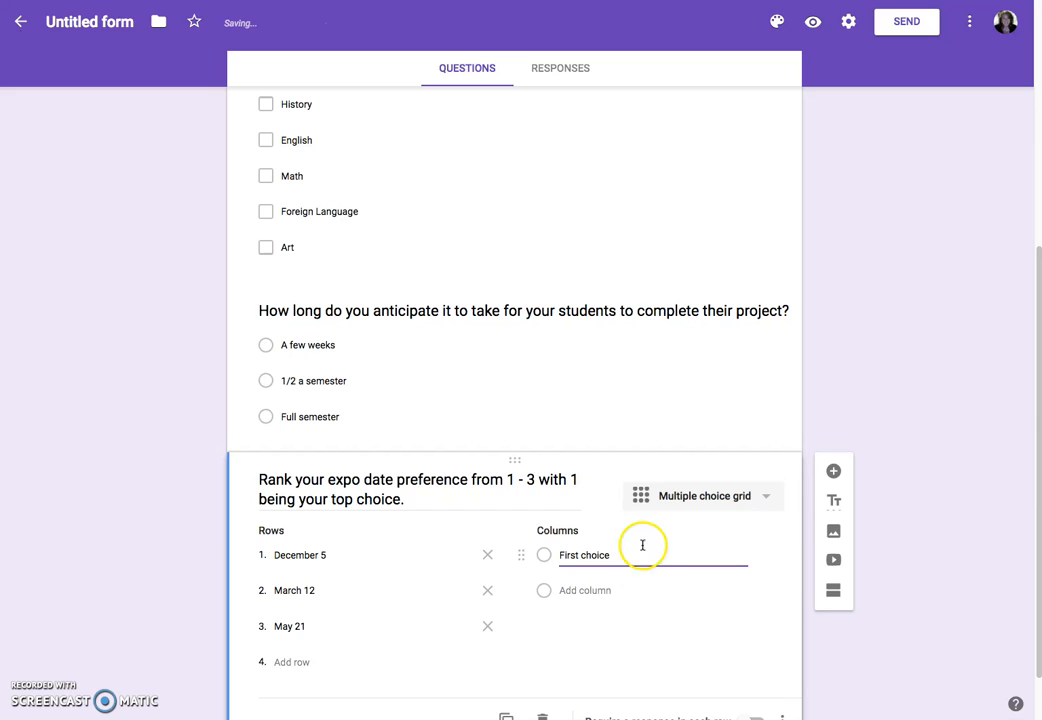
{"action": "left_click", "coordinate": [605, 590]}
{"action": "type", "text": "Se"}
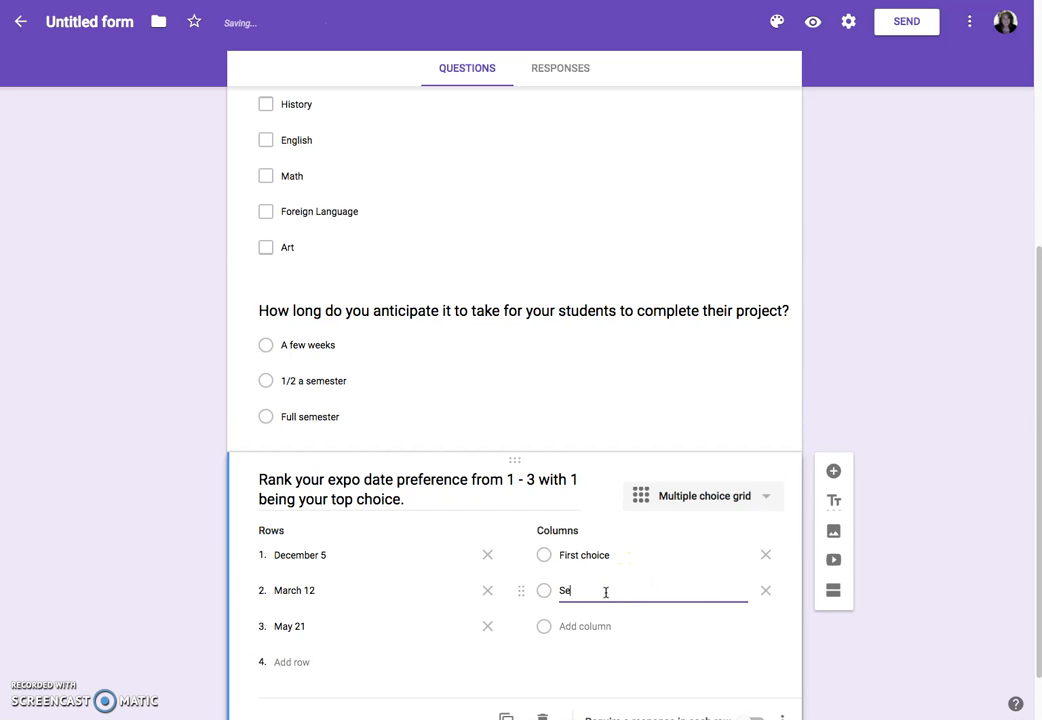
{"action": "type", "text": "C"}
{"action": "key", "text": "BackSpace"}
{"action": "type", "text": "cond choice"}
{"action": "left_click", "coordinate": [600, 625]}
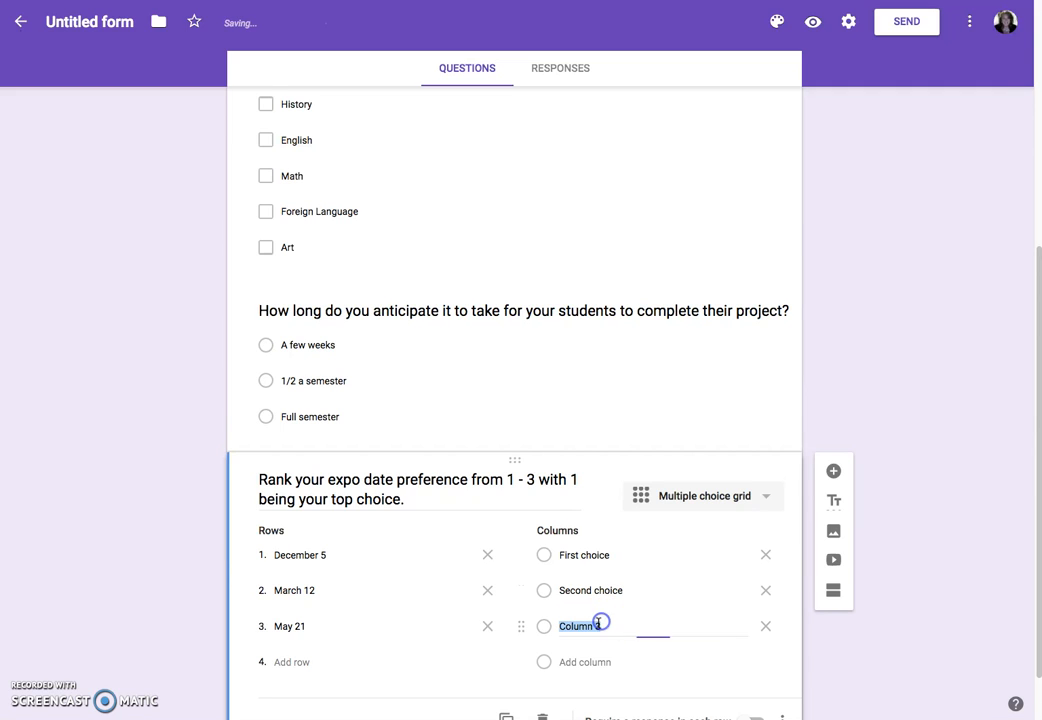
{"action": "type", "text": "Third choice"}
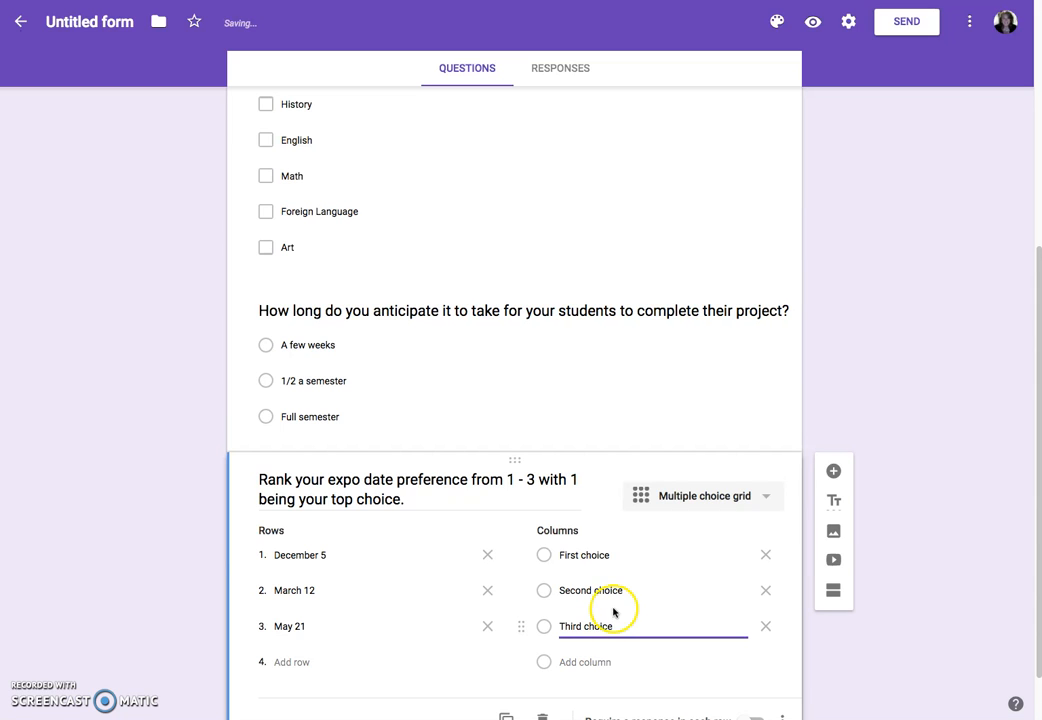
{"action": "left_click", "coordinate": [830, 681]}
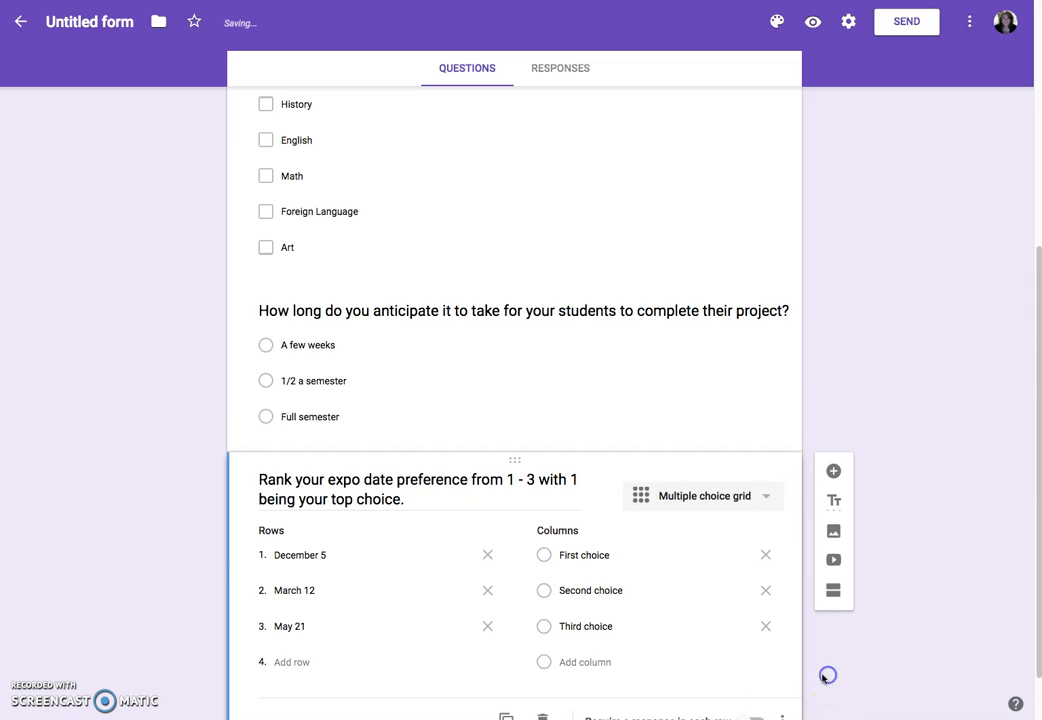
Add a new question reading "What is your comfort level with highlighting your students project for the school board?".
{"action": "scroll", "coordinate": [760, 665], "scroll_direction": "down", "scroll_amount": 1}
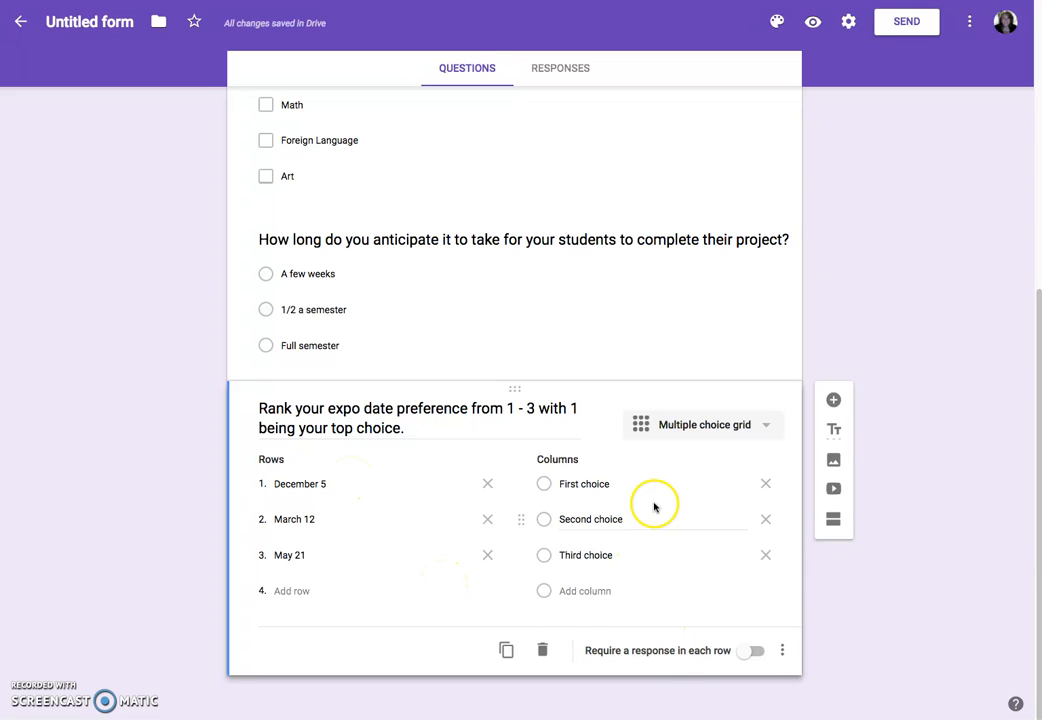
{"action": "left_click", "coordinate": [847, 401]}
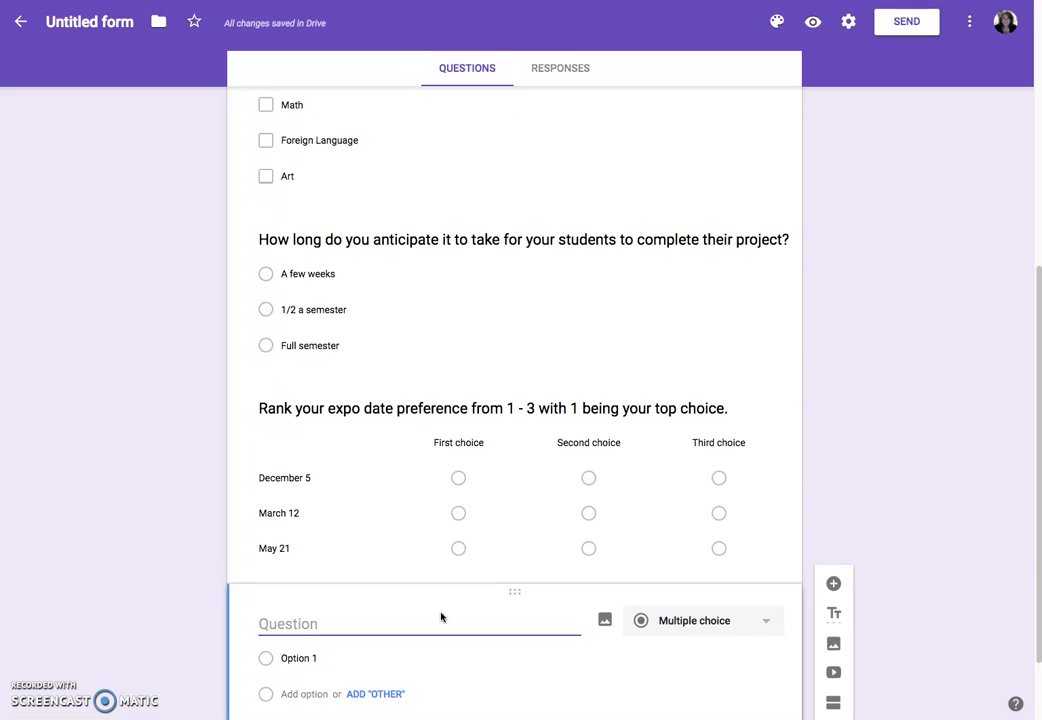
{"action": "type", "text": "What is your comfort level"}
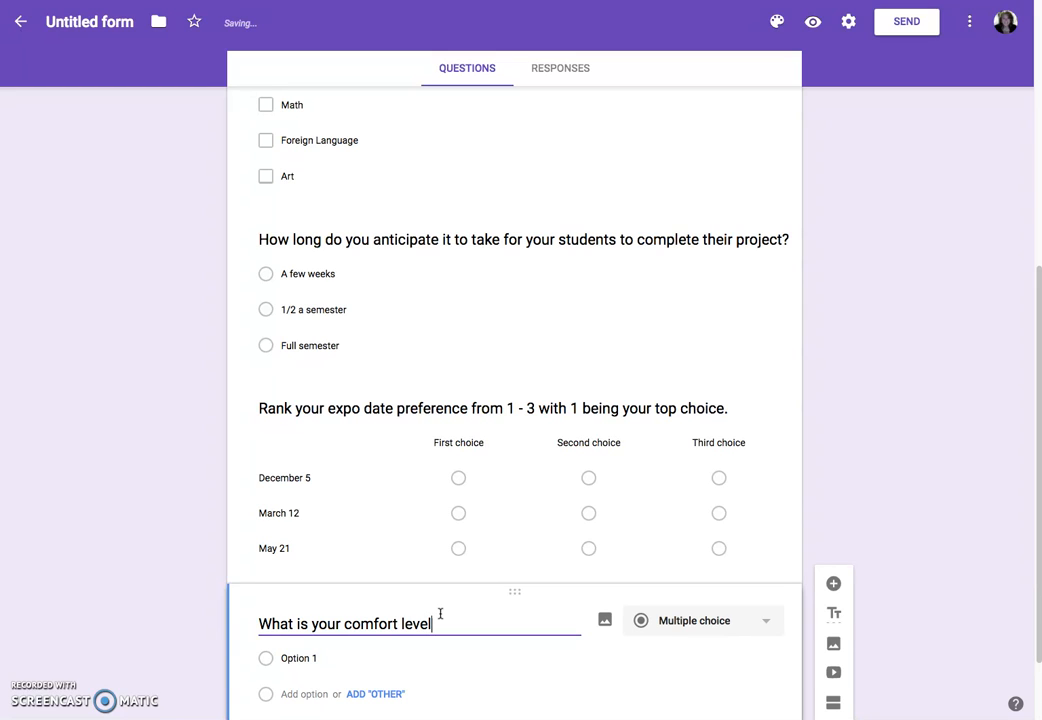
{"action": "type", "text": " with highlight"}
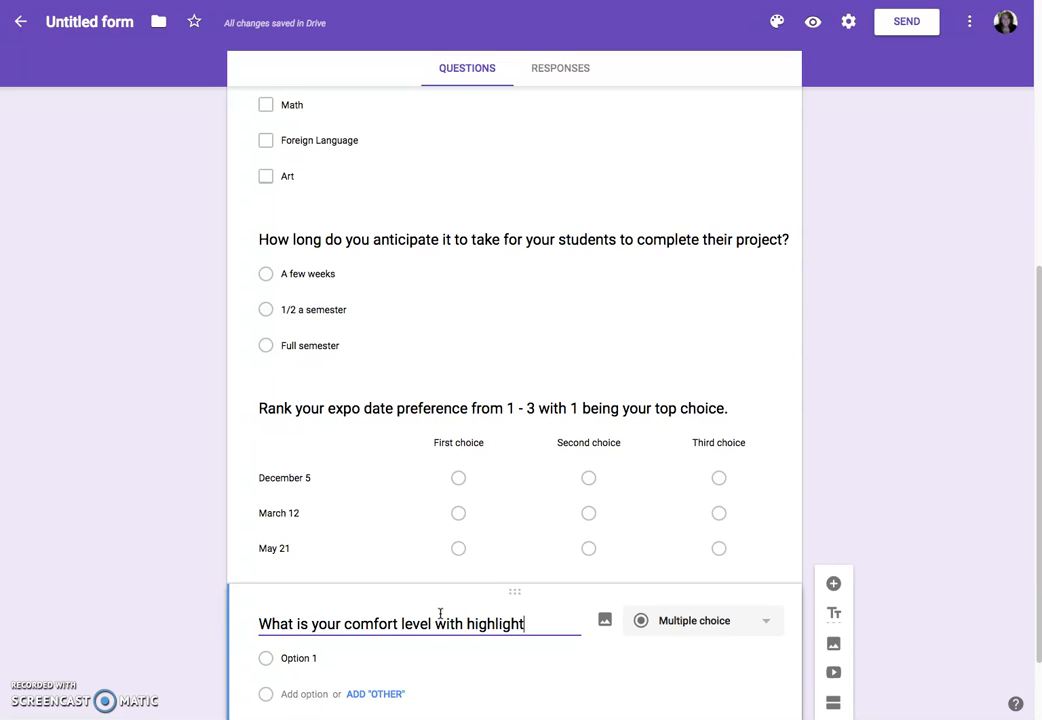
{"action": "type", "text": "ing your student"}
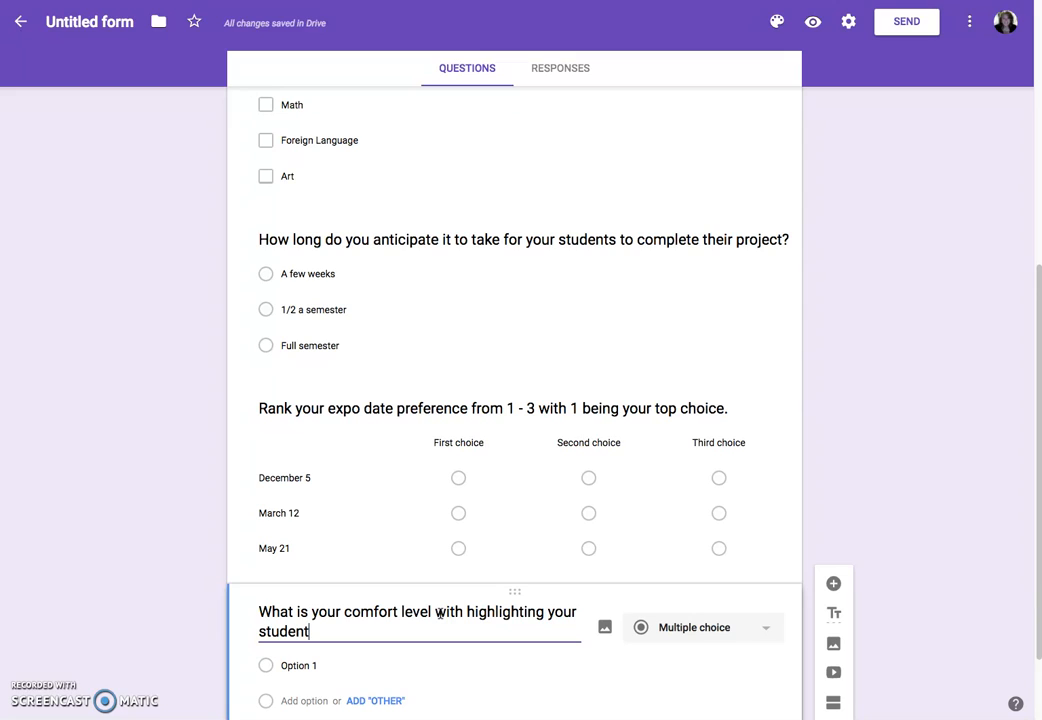
{"action": "type", "text": "s project for the s"}
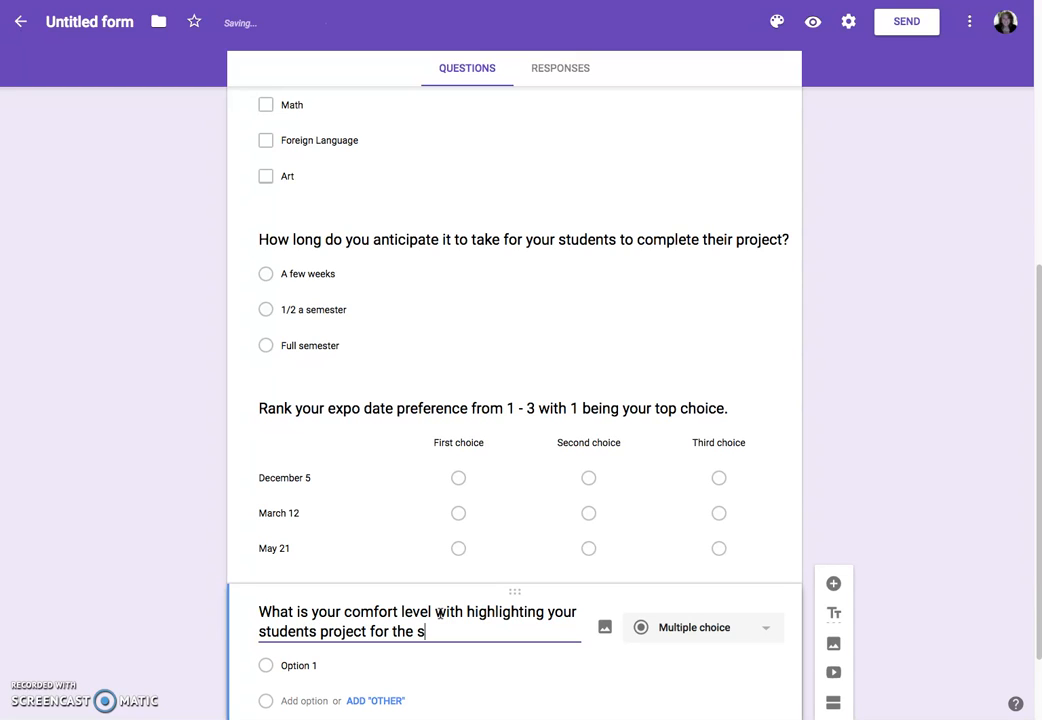
{"action": "type", "text": "chool board?"}
Set the type of the school board comfort level question to Linear scale.
{"action": "scroll", "coordinate": [414, 679], "scroll_direction": "down", "scroll_amount": 2}
{"action": "left_click", "coordinate": [274, 574]}
{"action": "left_click", "coordinate": [680, 537]}
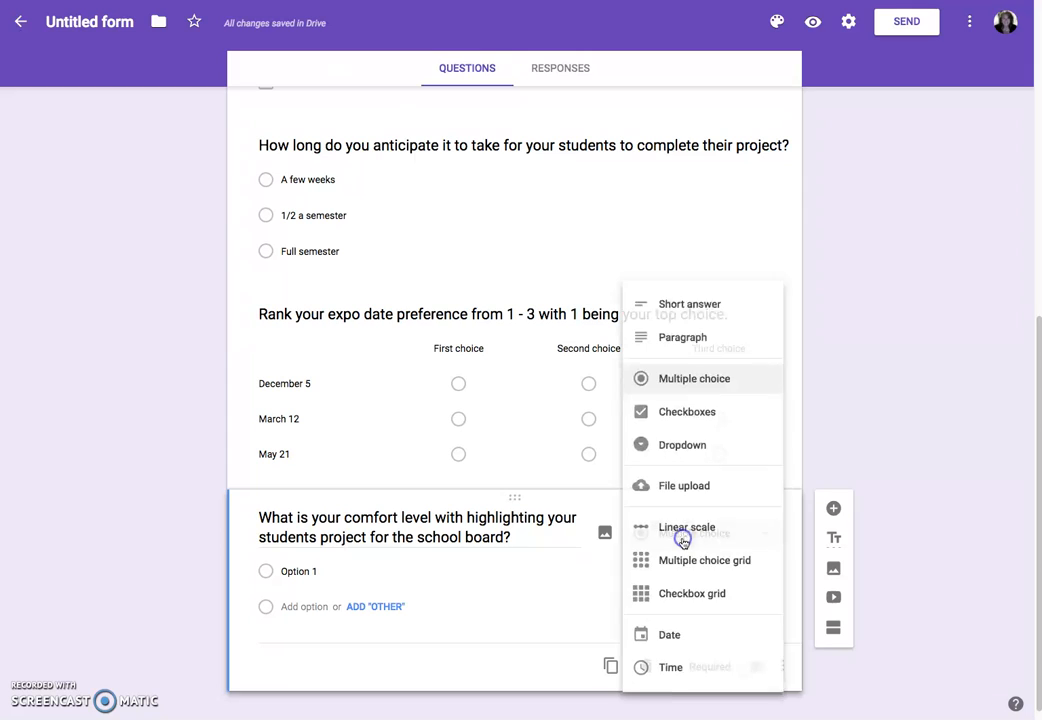
{"action": "left_click", "coordinate": [683, 528]}
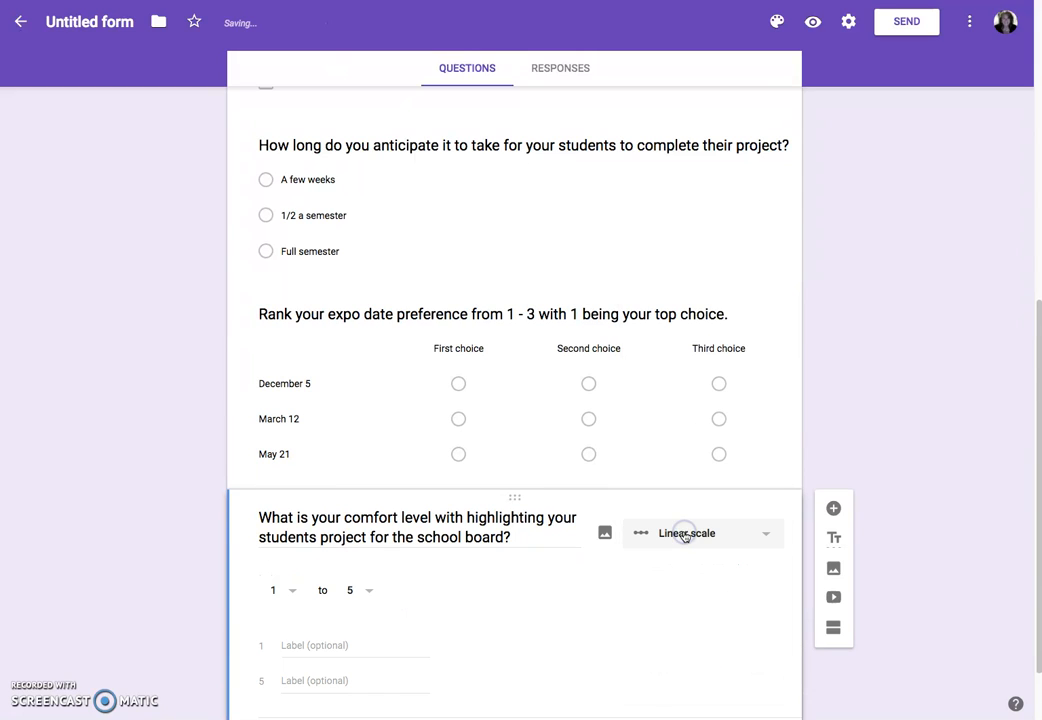
Label the comfort scale's value 1 as "1 - Not very comfortable" and its value 5 as "5 - VERY comfortable".
{"action": "scroll", "coordinate": [414, 630], "scroll_direction": "down", "scroll_amount": 2}
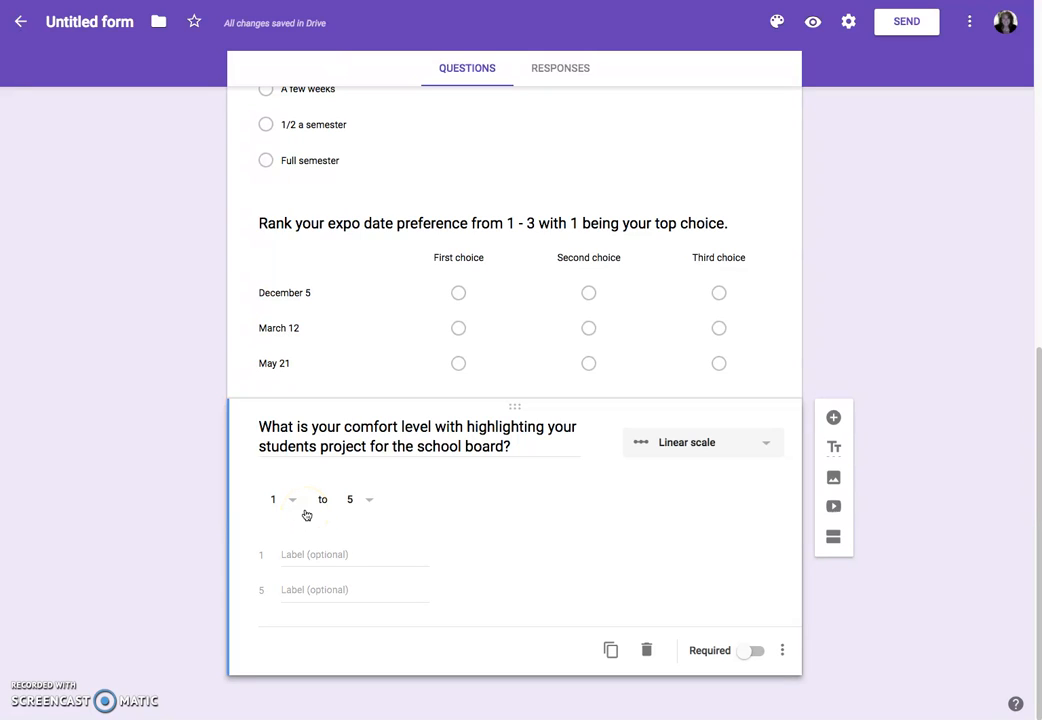
{"action": "left_click", "coordinate": [303, 556]}
{"action": "type", "text": "1"}
{"action": "key", "text": "BackSpace"}
{"action": "type", "text": "1 - Not v"}
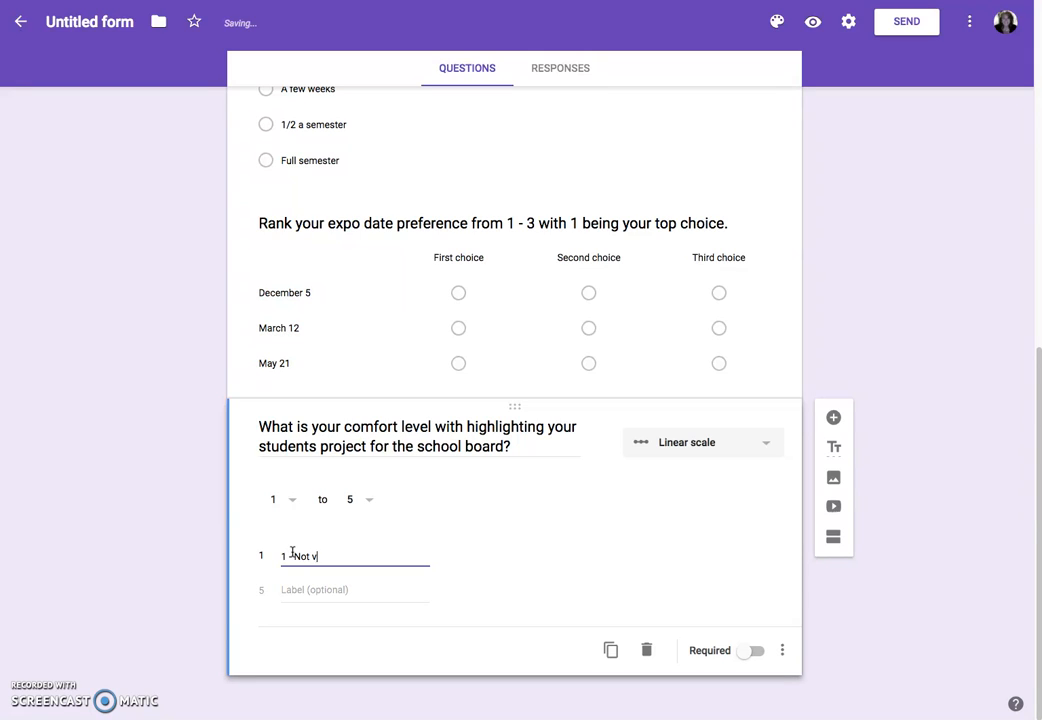
{"action": "type", "text": "able"}
{"action": "left_click", "coordinate": [290, 592]}
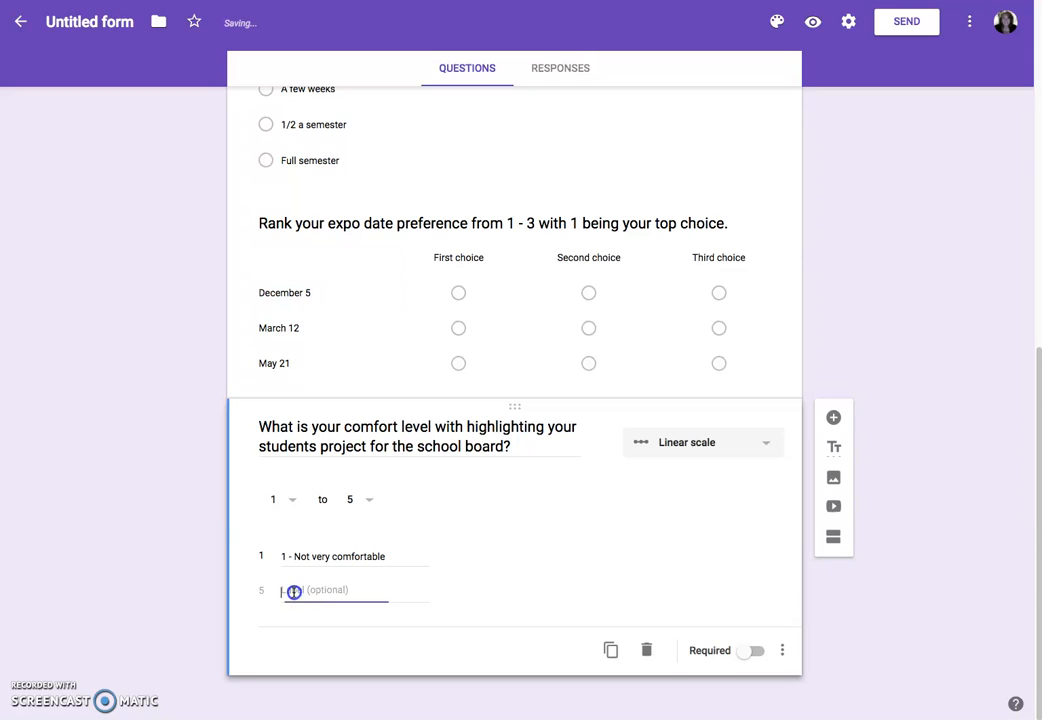
{"action": "type", "text": "5 -"}
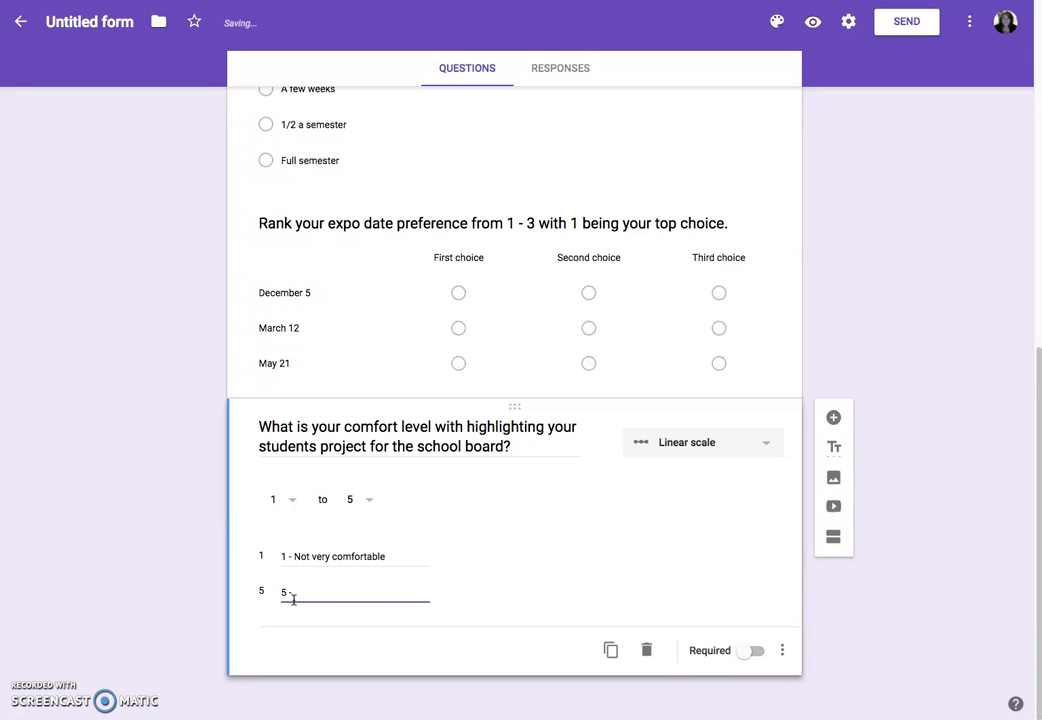
{"action": "type", "text": " VERY comfortable"}
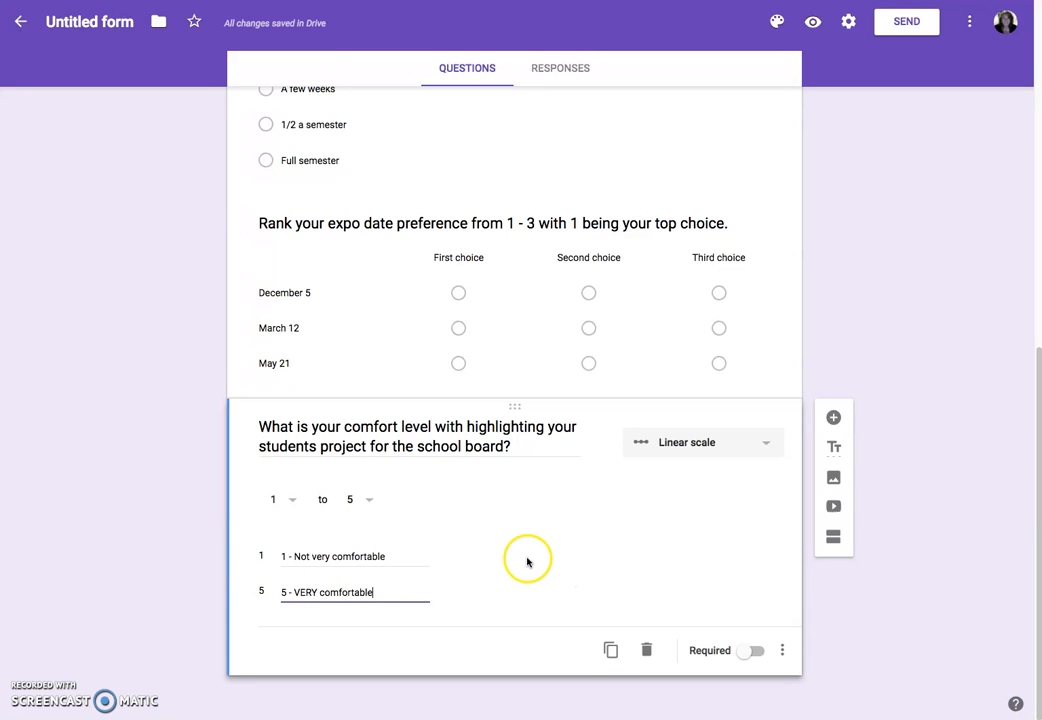
Review the form's questions and rename the untitled form file "PBL in the Classroom" to match the form's title.
{"action": "scroll", "coordinate": [528, 545], "scroll_direction": "up", "scroll_amount": 6}
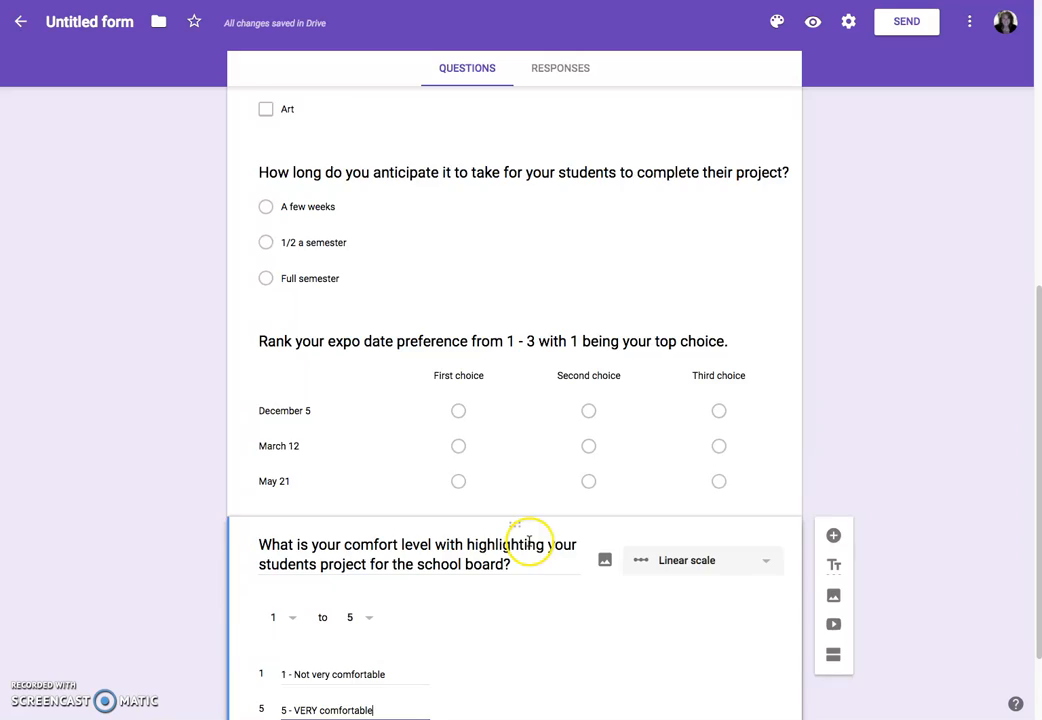
{"action": "left_click", "coordinate": [530, 540]}
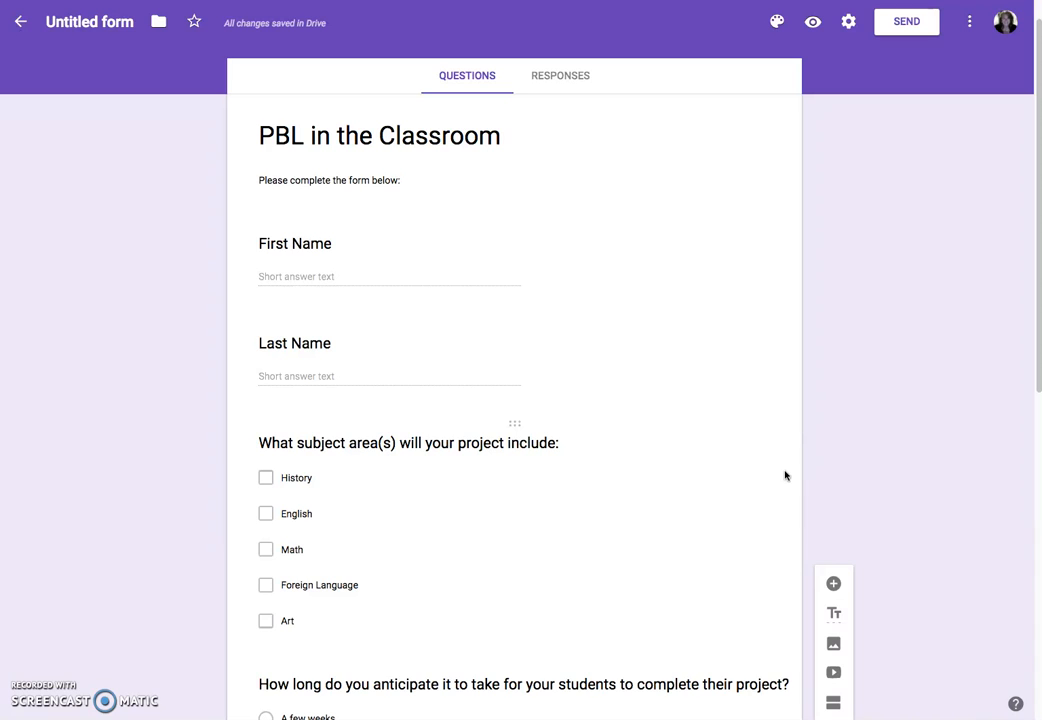
{"action": "scroll", "coordinate": [763, 469], "scroll_direction": "down", "scroll_amount": 3}
{"action": "scroll", "coordinate": [763, 469], "scroll_direction": "down", "scroll_amount": 4}
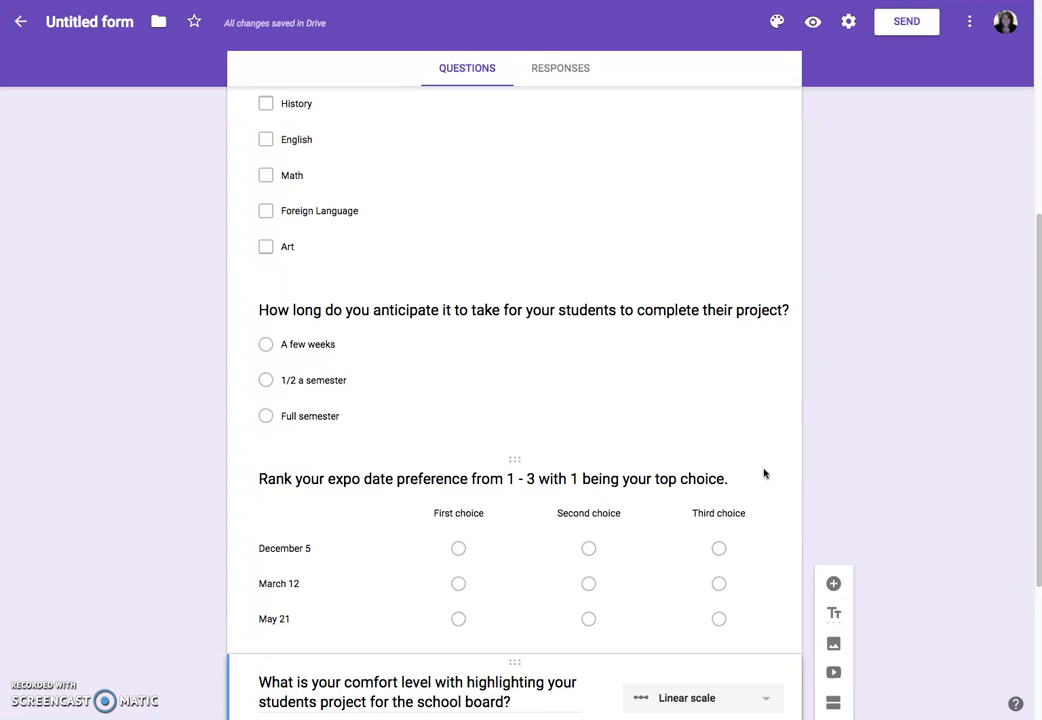
{"action": "scroll", "coordinate": [765, 473], "scroll_direction": "up", "scroll_amount": 8}
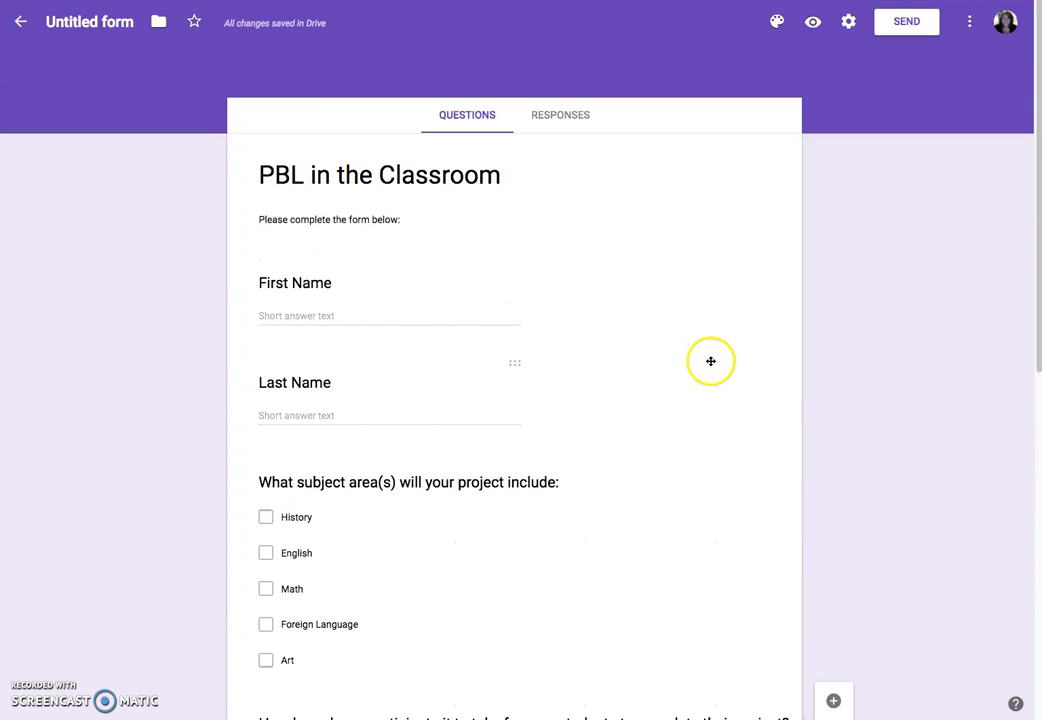
{"action": "triple_click", "coordinate": [276, 176]}
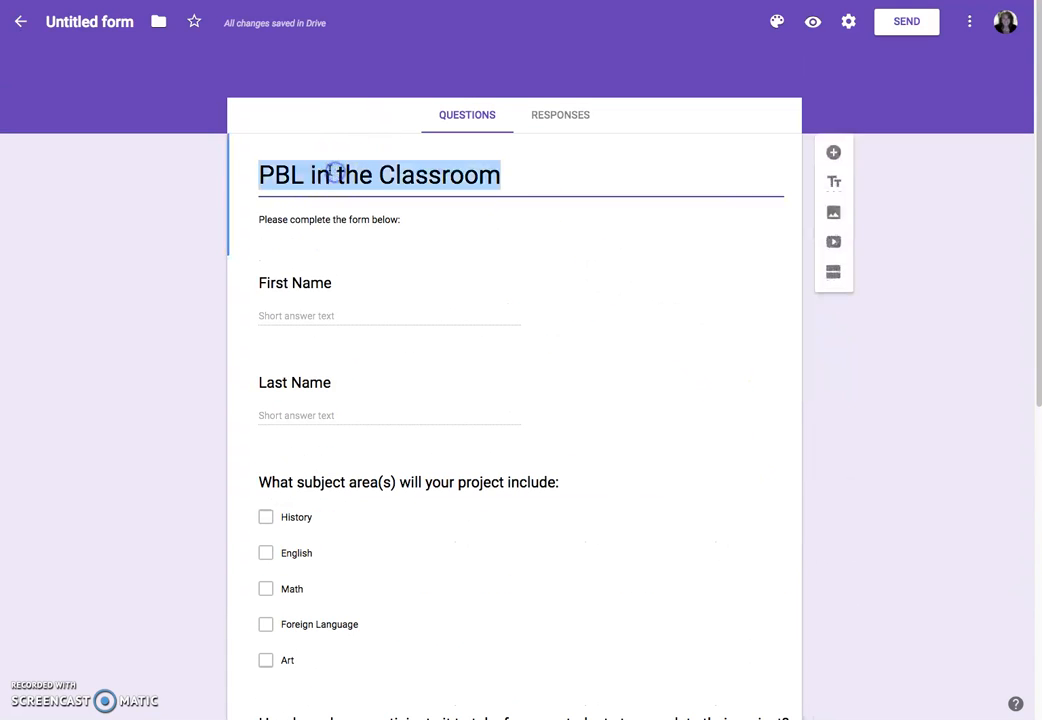
{"action": "left_click", "coordinate": [77, 24]}
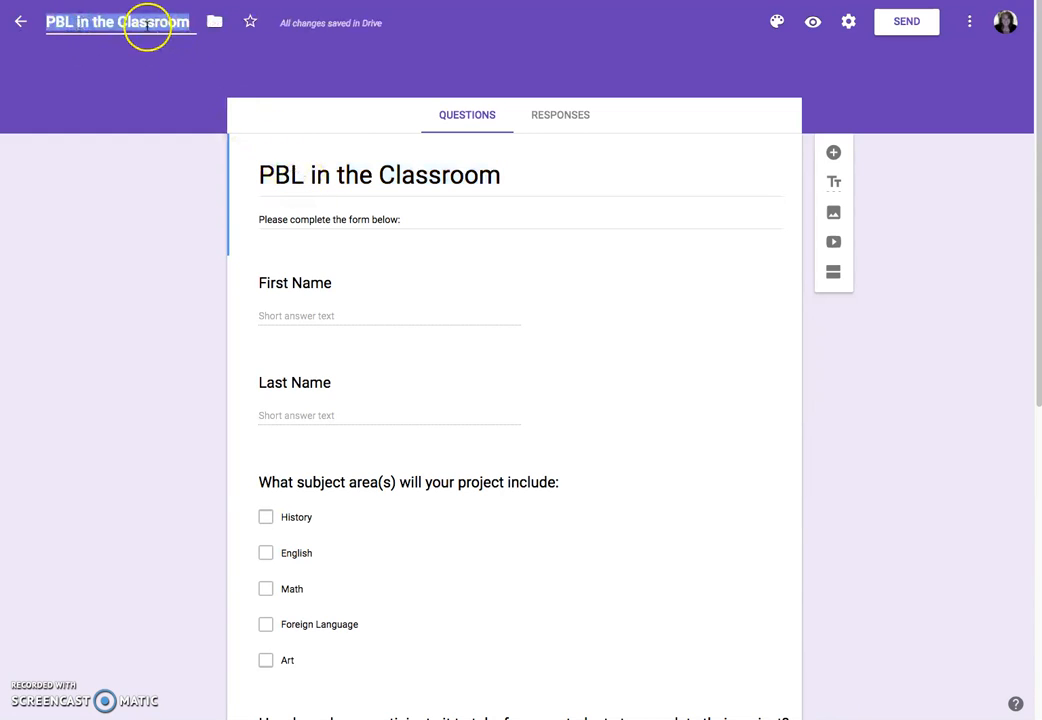
{"action": "left_click", "coordinate": [474, 72]}
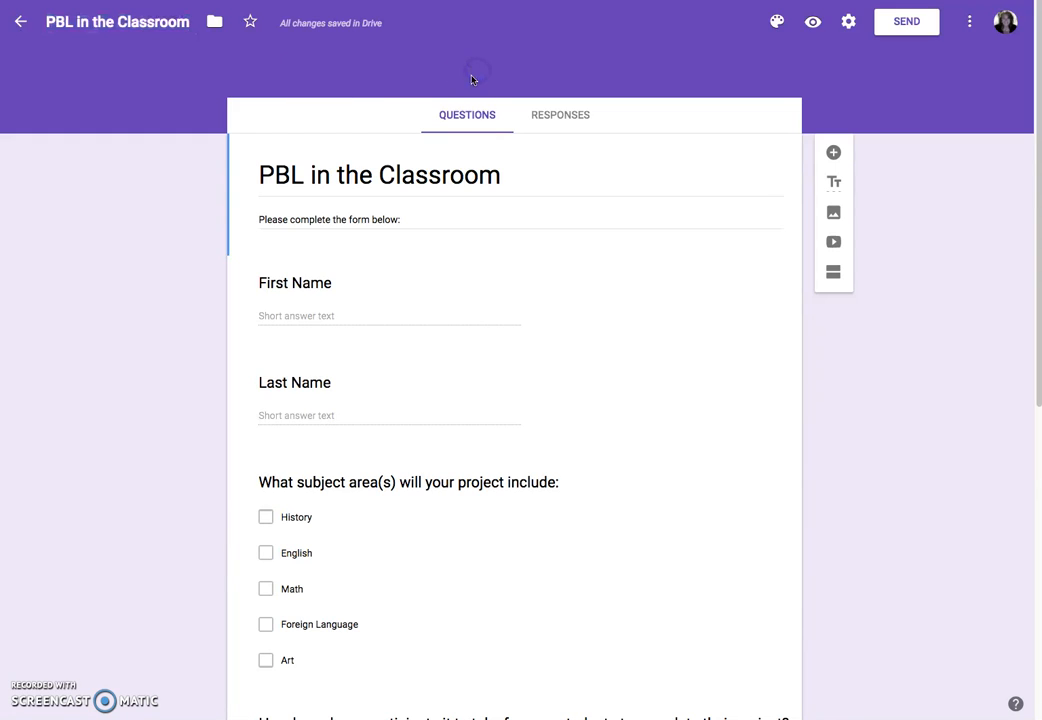